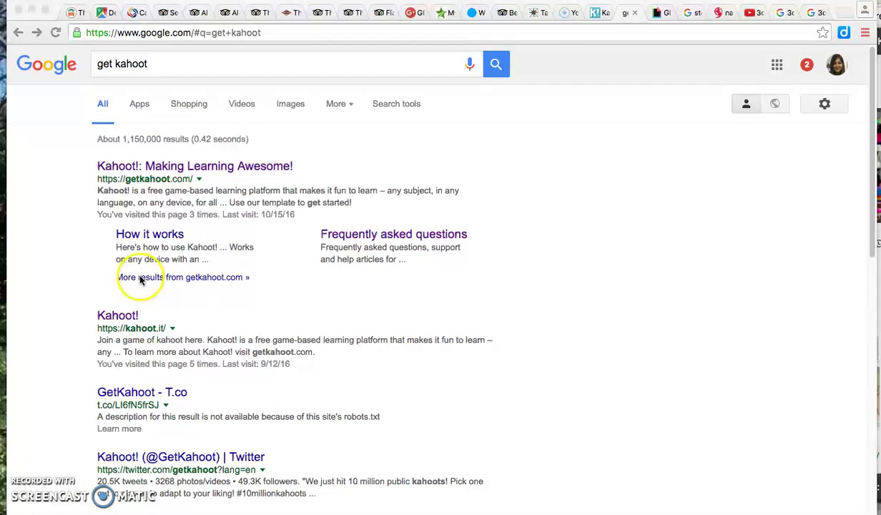
Step: Open the Kahoot! website (getkahoot.com) from the search results
left_click(221, 168)
left_click(221, 168)
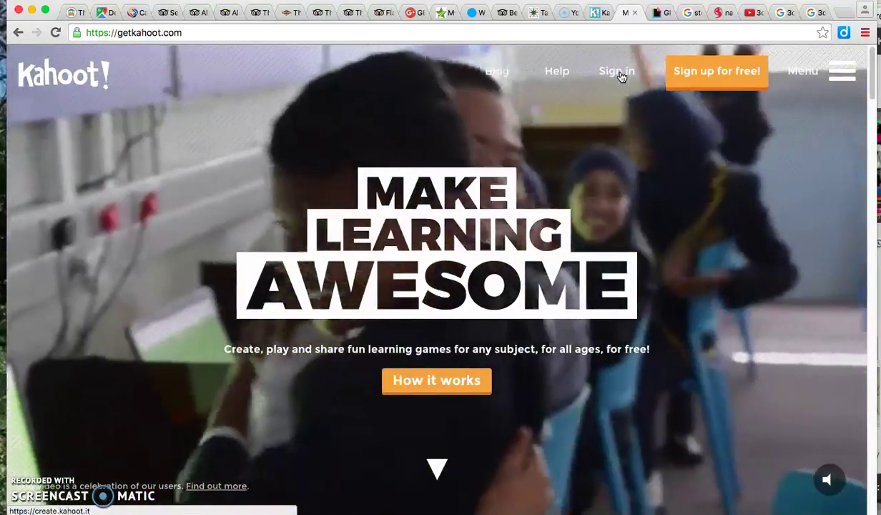
left_click(708, 74)
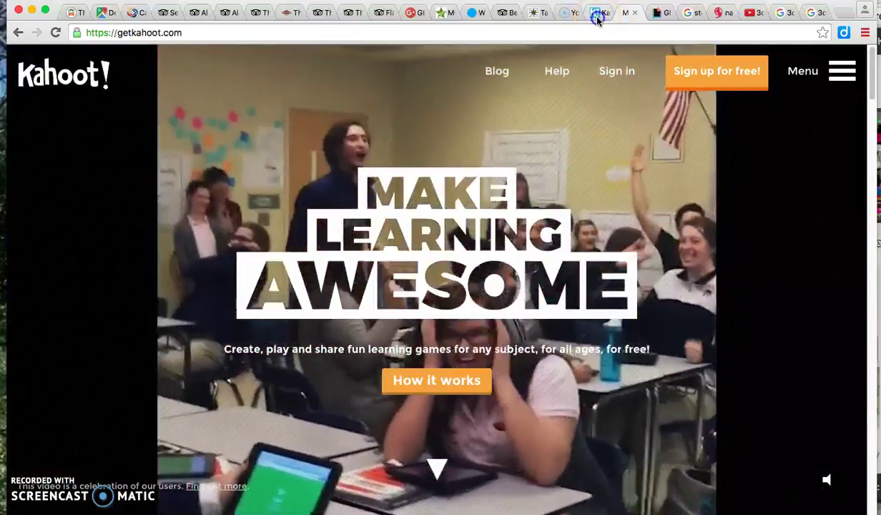
Step: Switch to the Kahoot! creator sign-in page and sign in with the prefilled account credentials
left_click(598, 13)
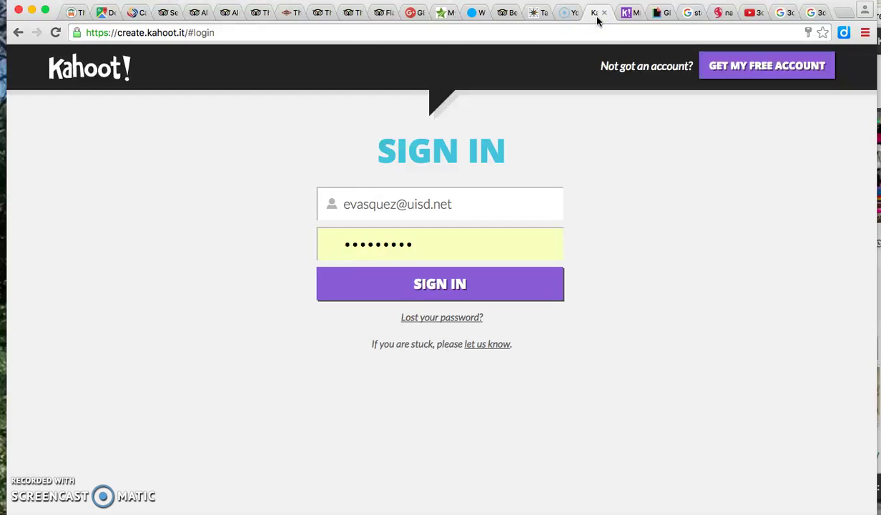
left_click(451, 120)
left_click(441, 275)
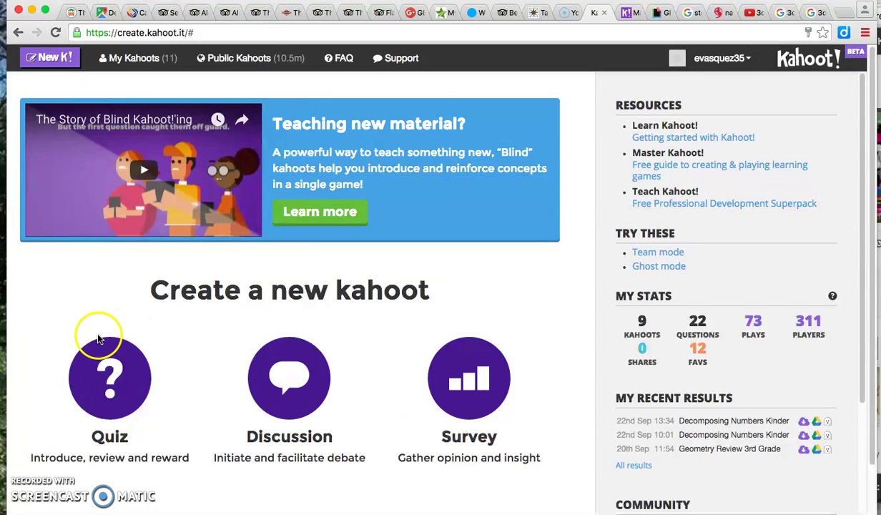
Step: Create a new quiz and title it "Geometry Review"
left_click(111, 378)
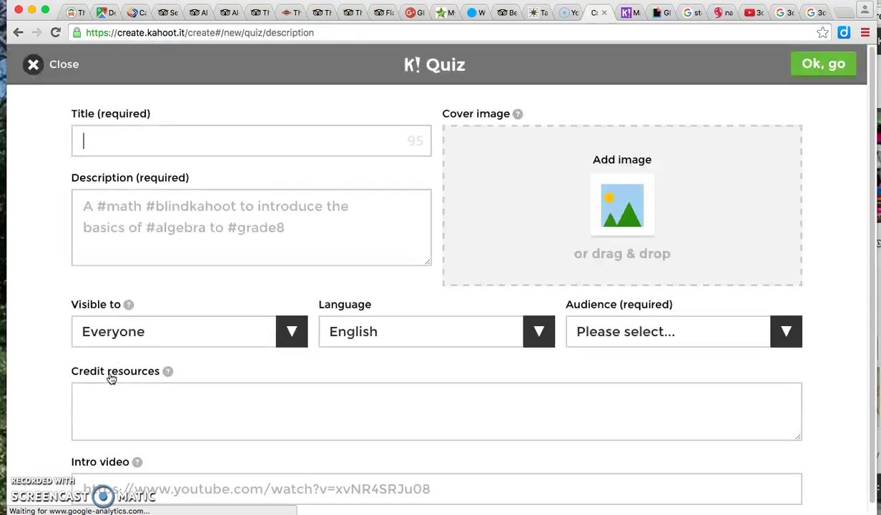
left_click(249, 178)
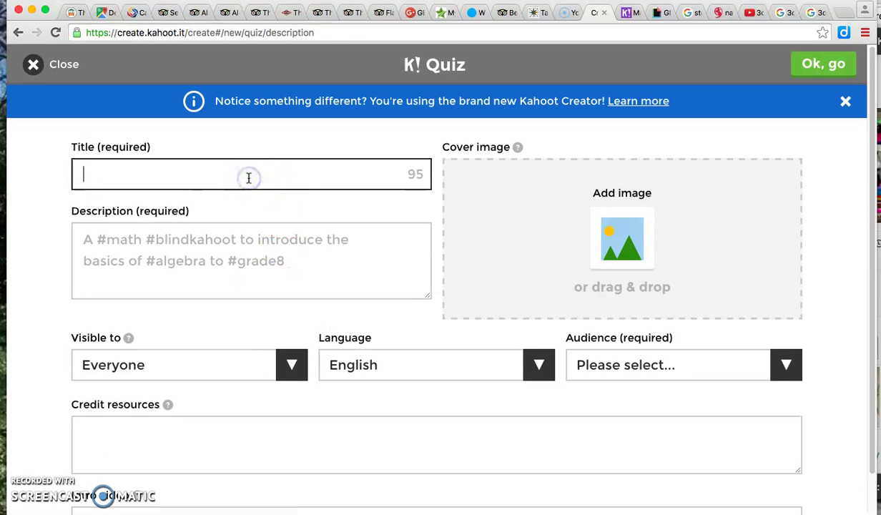
type("Geome")
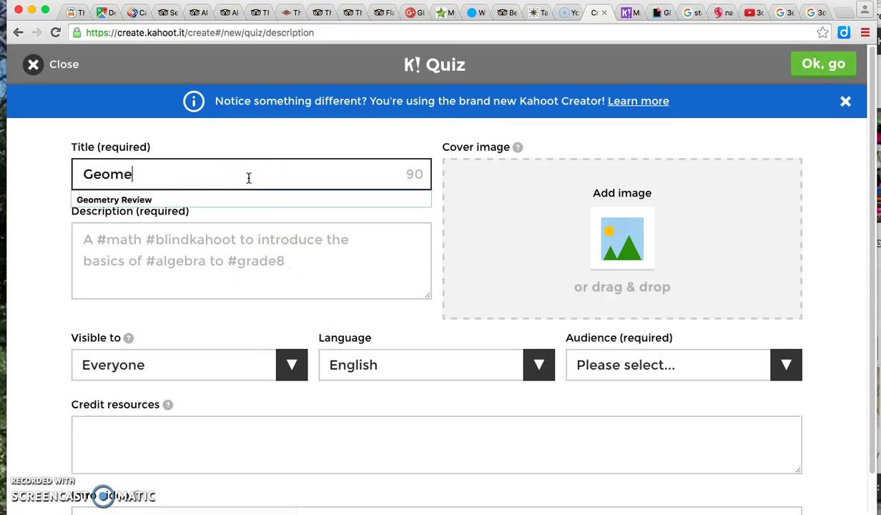
type("try Review")
Step: Find the file "3d shapes cover.png" by searching for "3d" and add it as the quiz's cover image
left_click(588, 150)
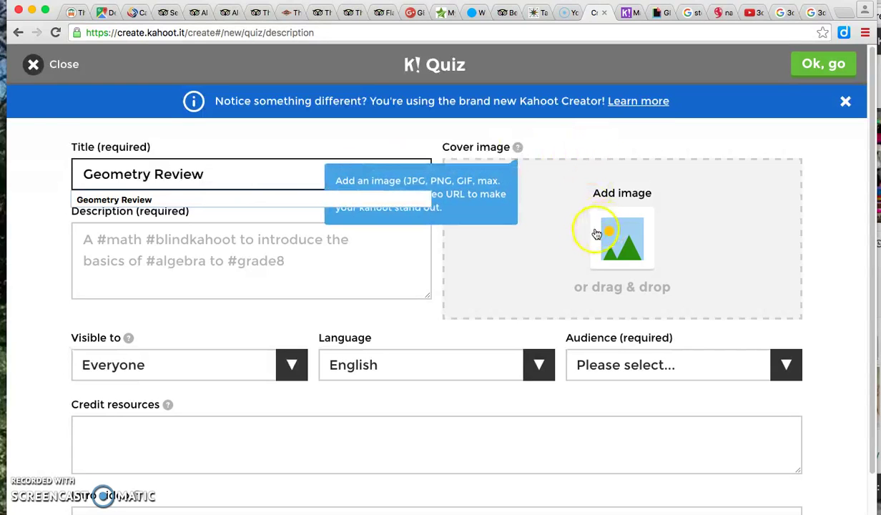
left_click(623, 265)
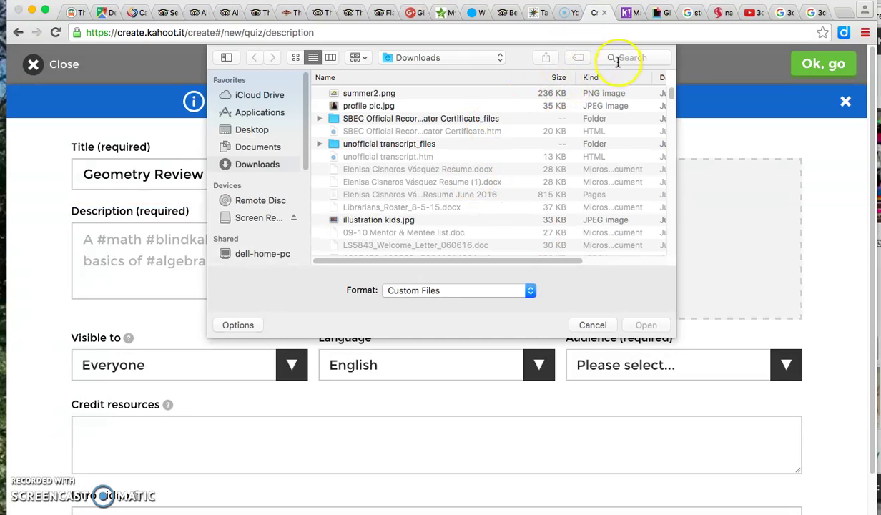
left_click(616, 58)
type("3d")
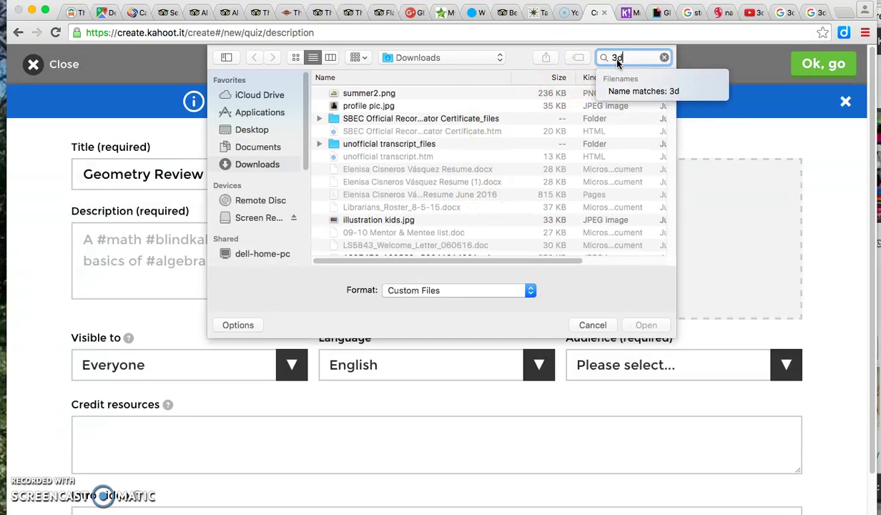
left_click(411, 114)
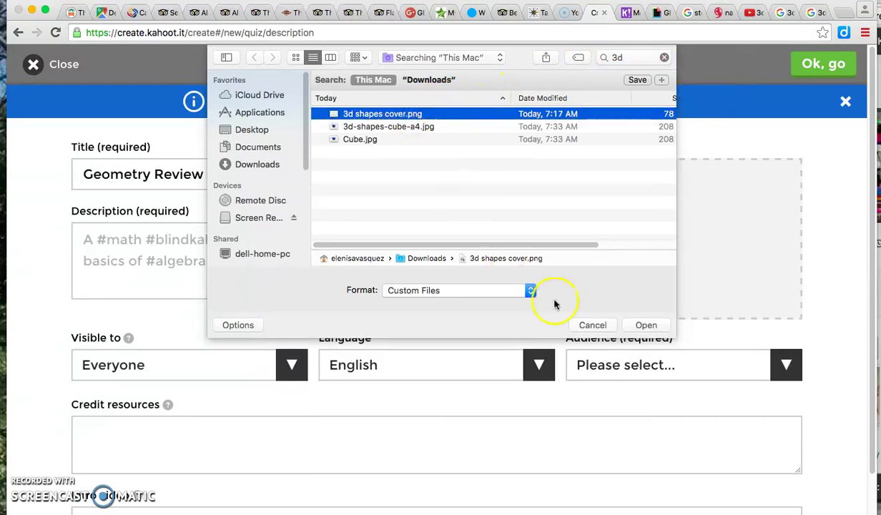
left_click(646, 324)
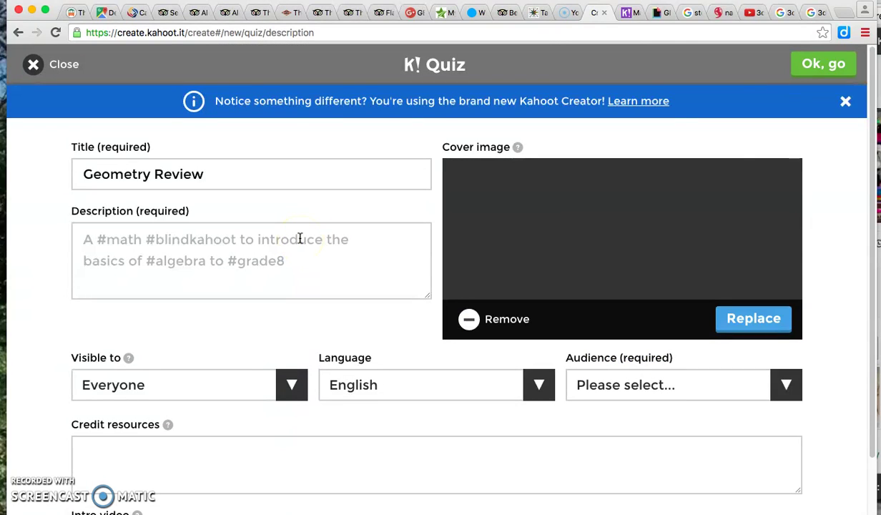
Step: Enter "#math #geometry" as the quiz description
left_click(233, 232)
type("#")
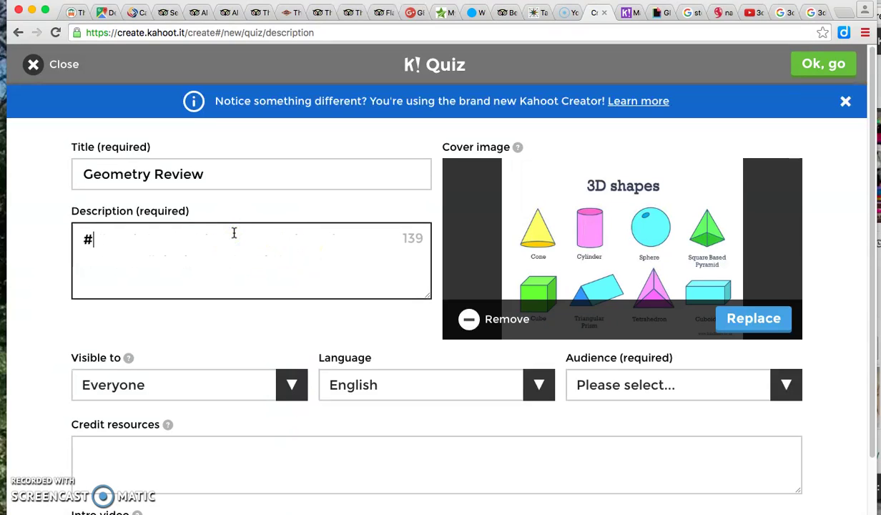
type("math #geomet")
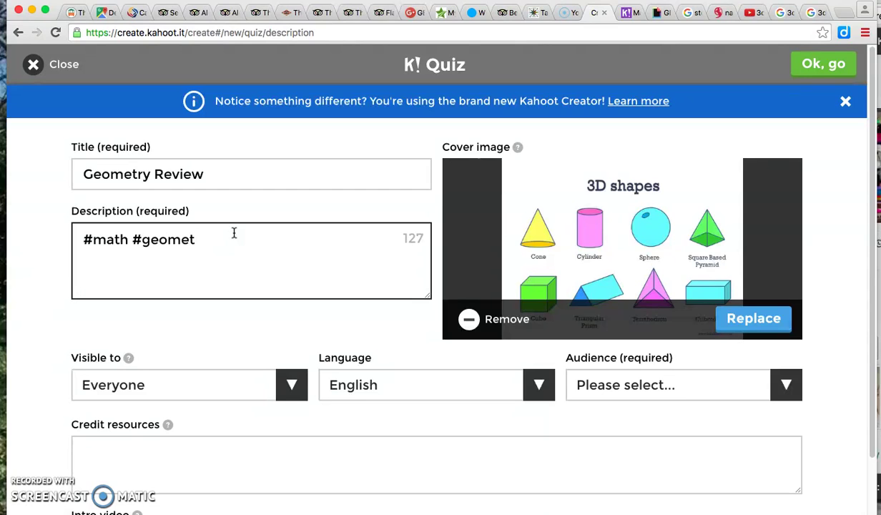
type("ry")
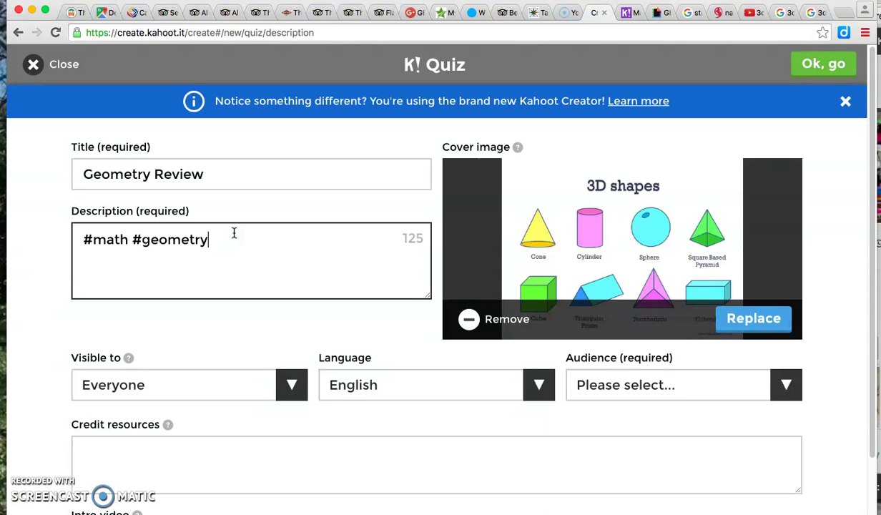
Step: Keep the quiz visible to Everyone and set its audience to School
left_click(287, 385)
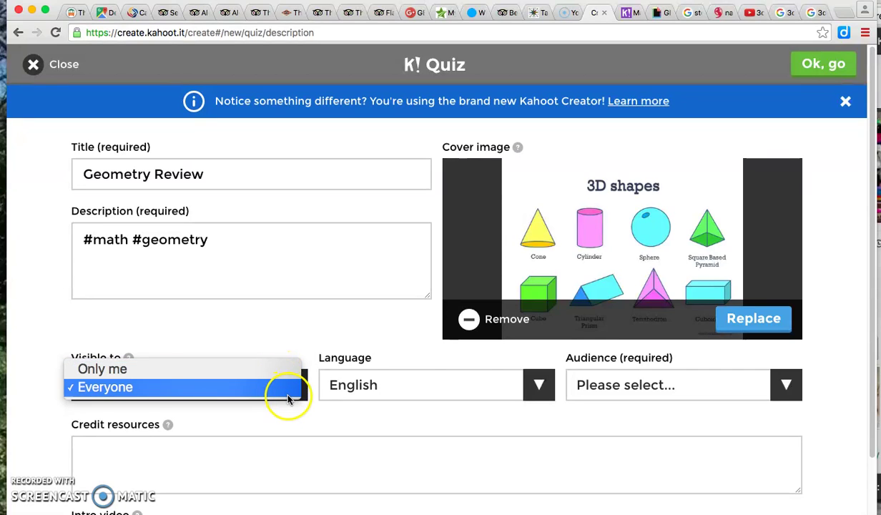
left_click(288, 391)
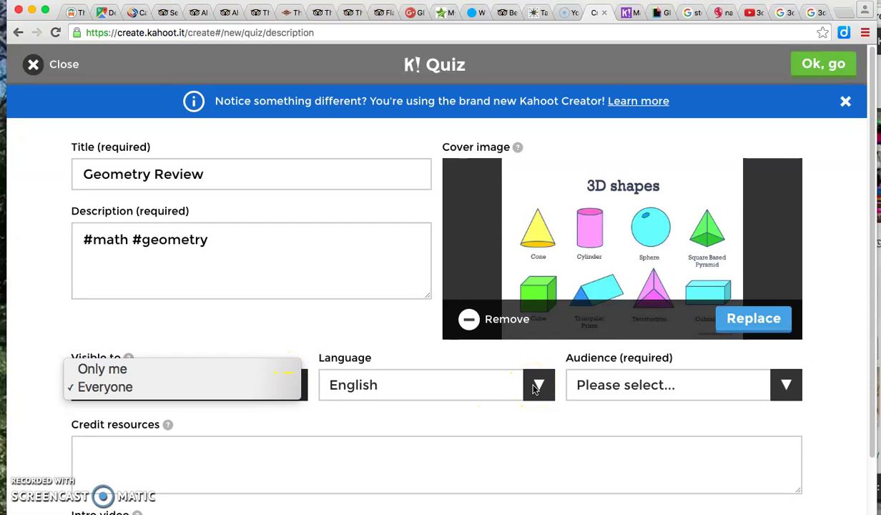
left_click(766, 388)
left_click(783, 394)
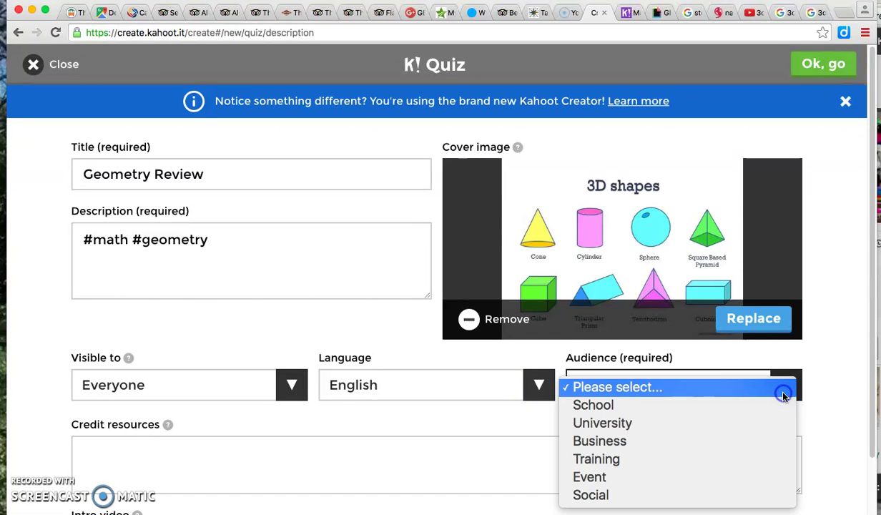
left_click(707, 405)
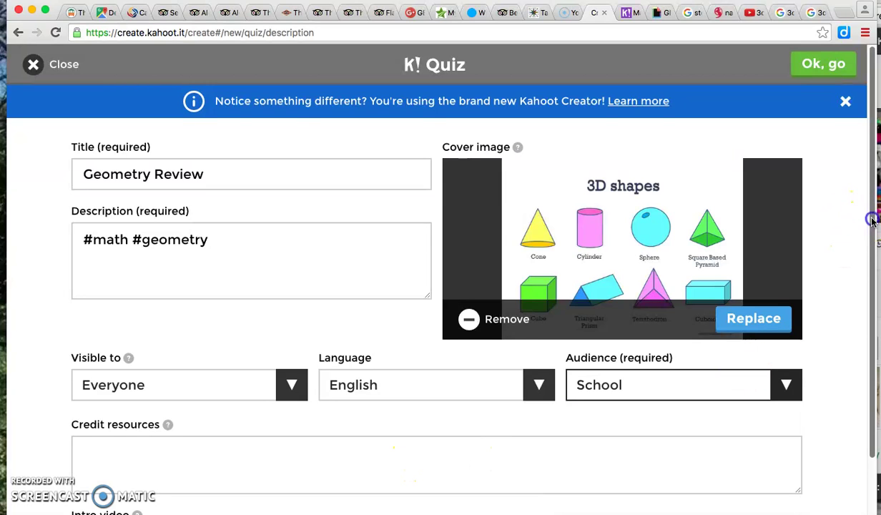
Step: Check the optional credit resources and intro video fields, leave them empty, and confirm the quiz description
scroll(872, 222, "down", 2)
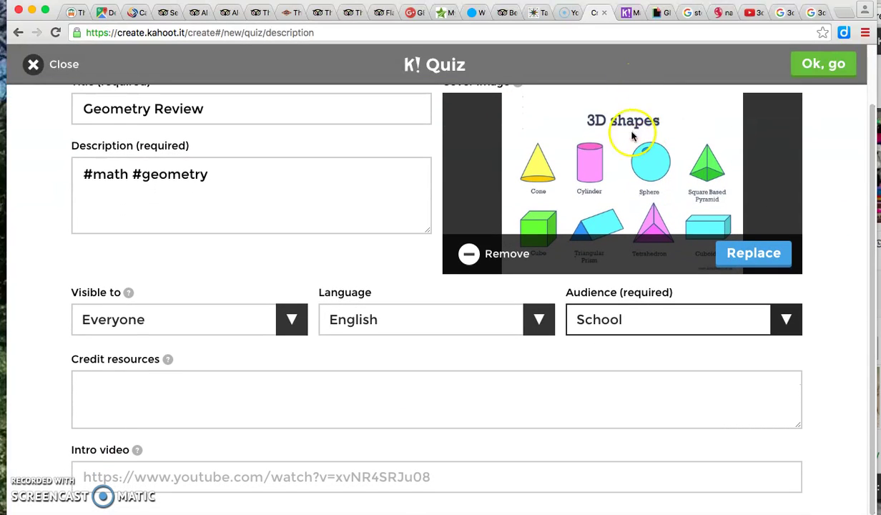
left_click(322, 397)
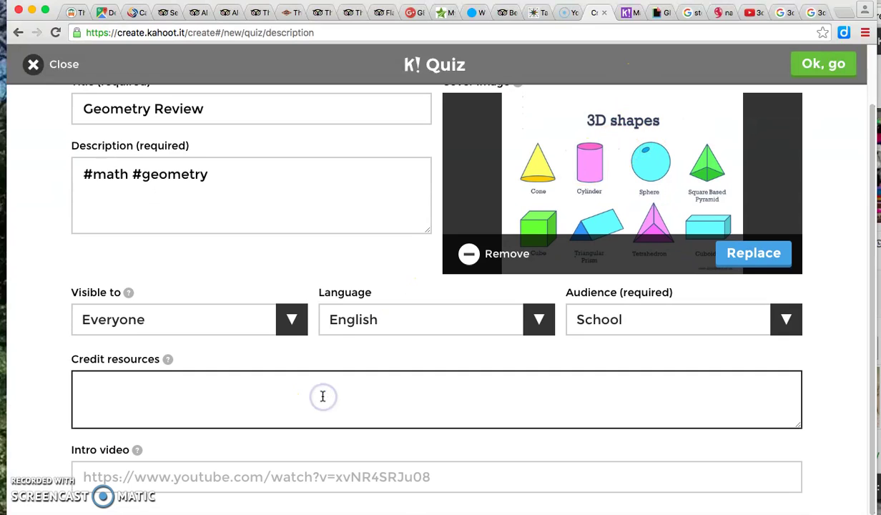
left_click(437, 475)
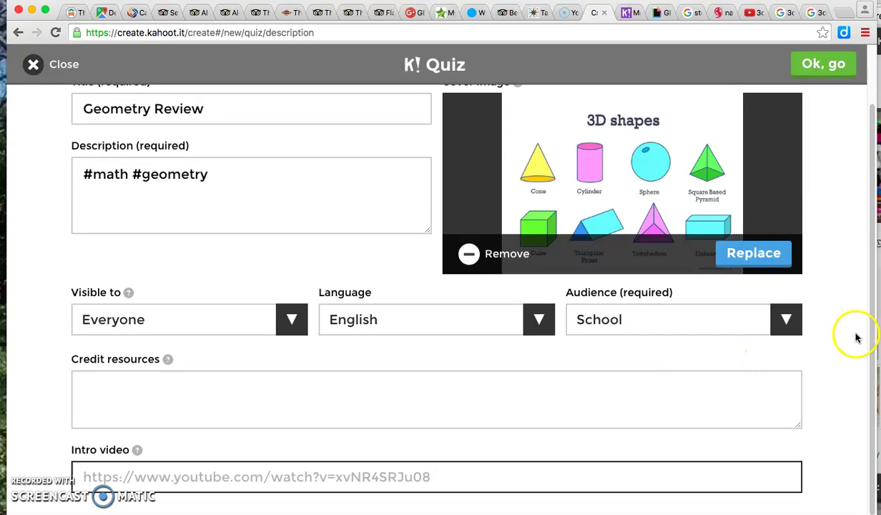
scroll(867, 328, "up", 2)
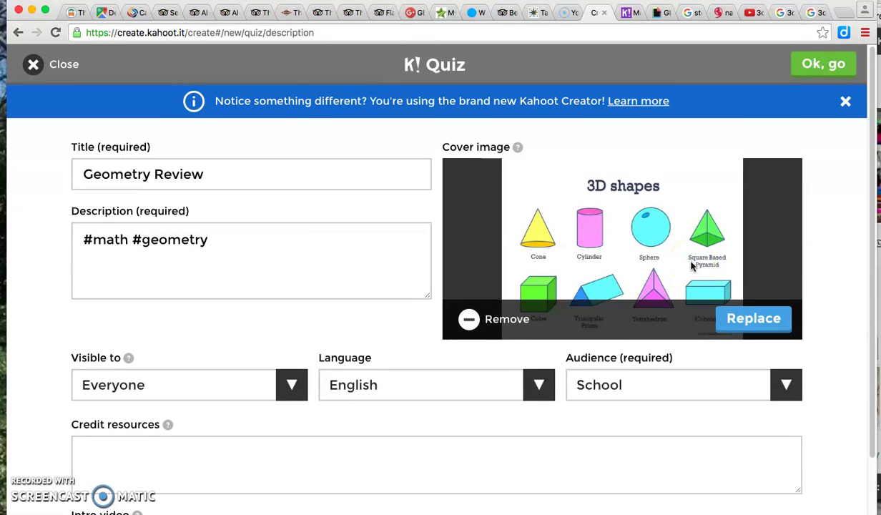
left_click(812, 67)
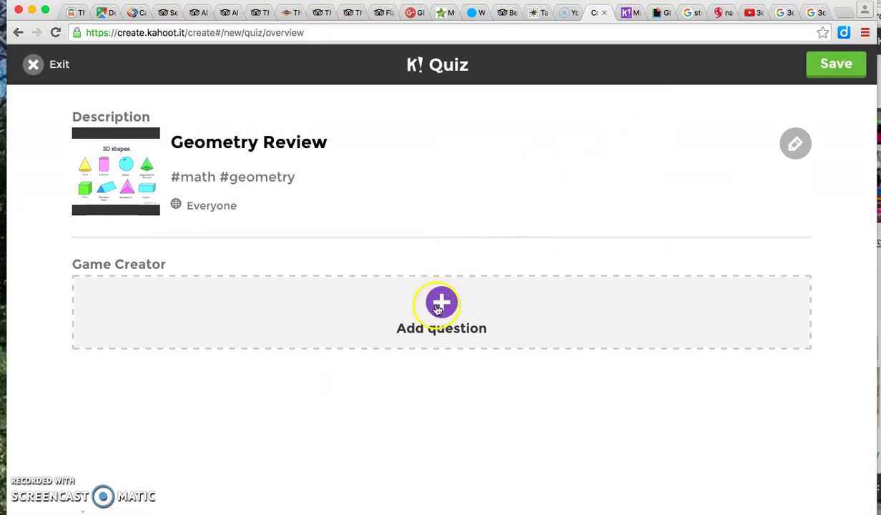
Step: Add the first question and attach the image "cube white.png" to it, found by searching for "cube"
left_click(441, 301)
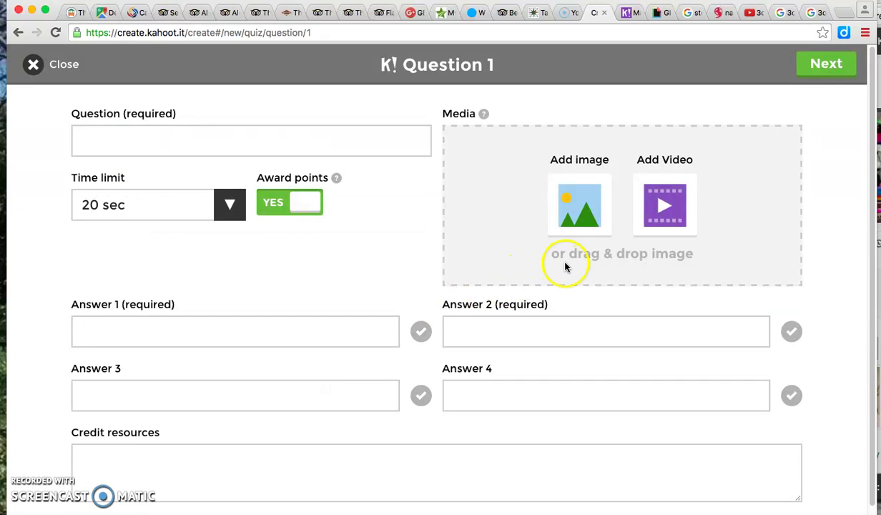
left_click(578, 208)
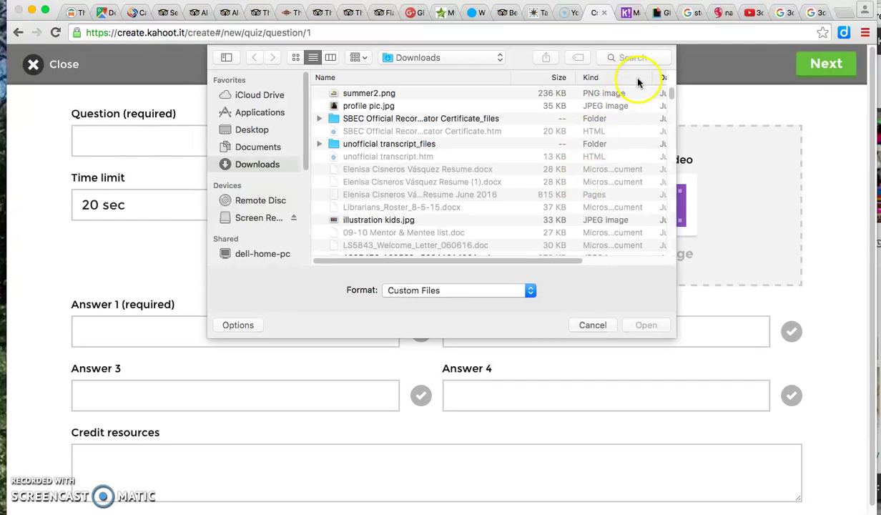
left_click(632, 59)
type("3d")
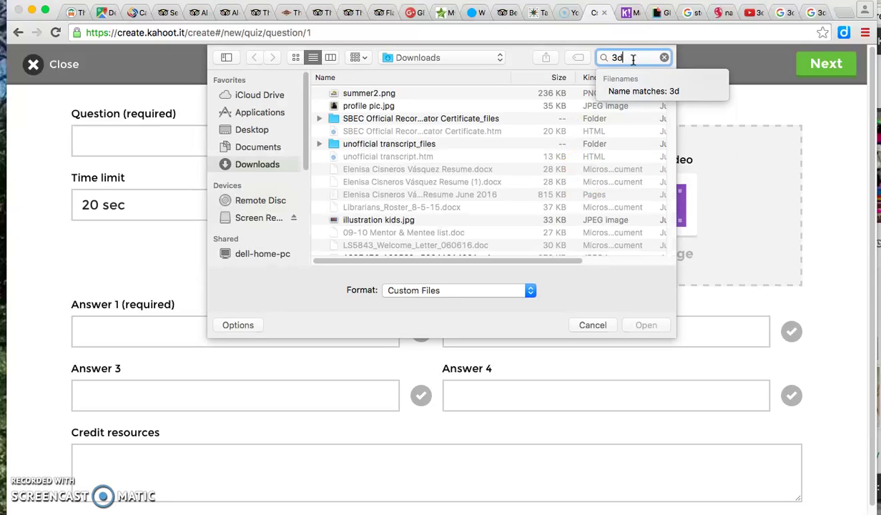
key("BackSpace")
key("BackSpace")
type("cu")
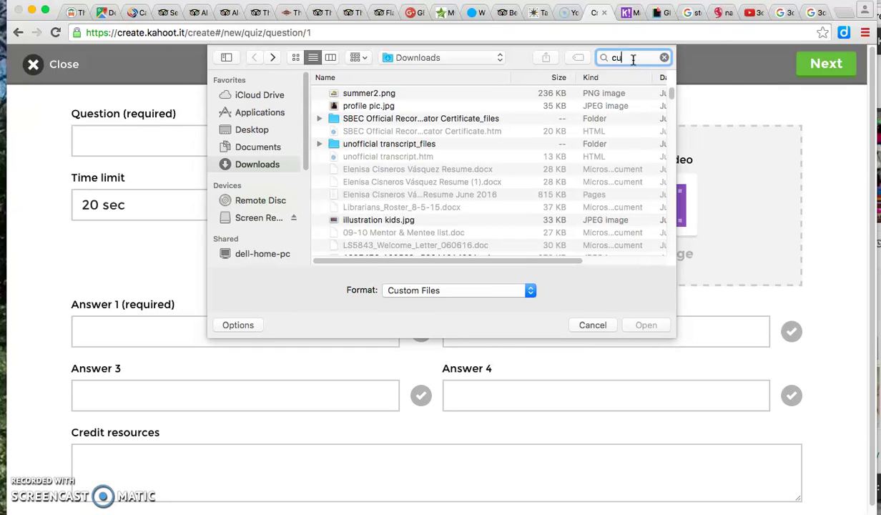
type("be")
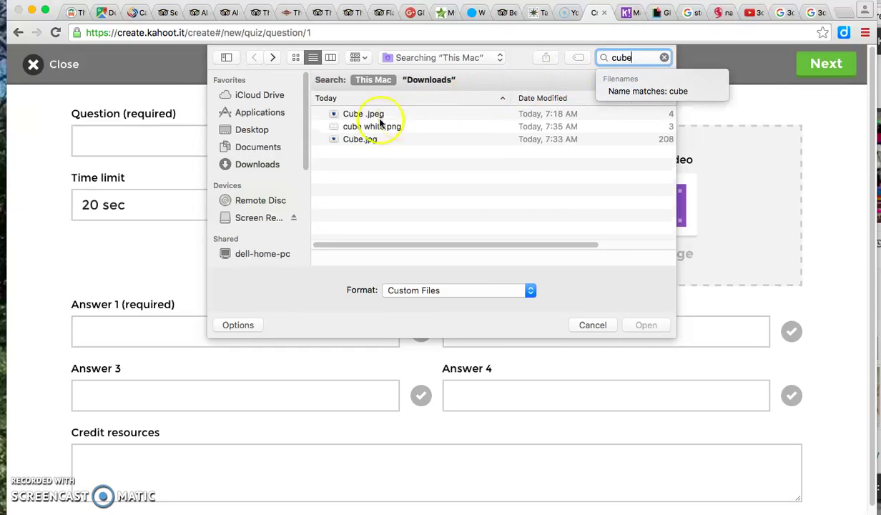
left_click(393, 129)
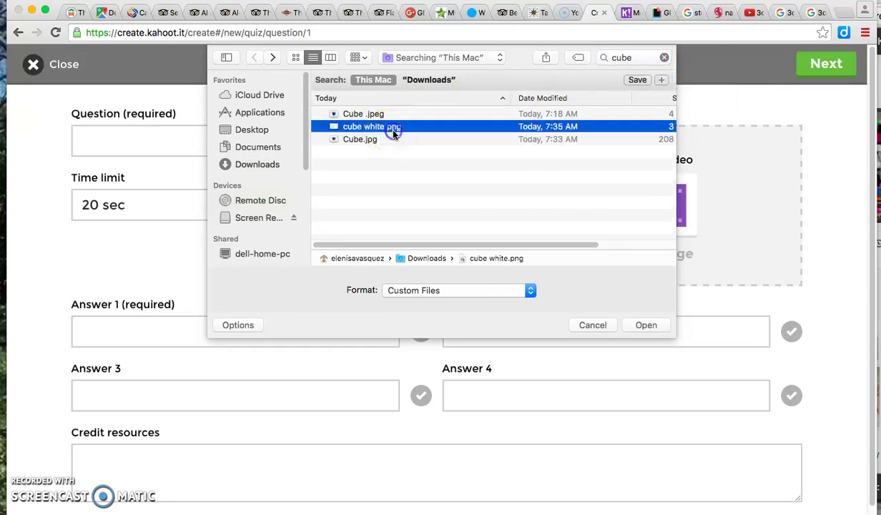
left_click(646, 323)
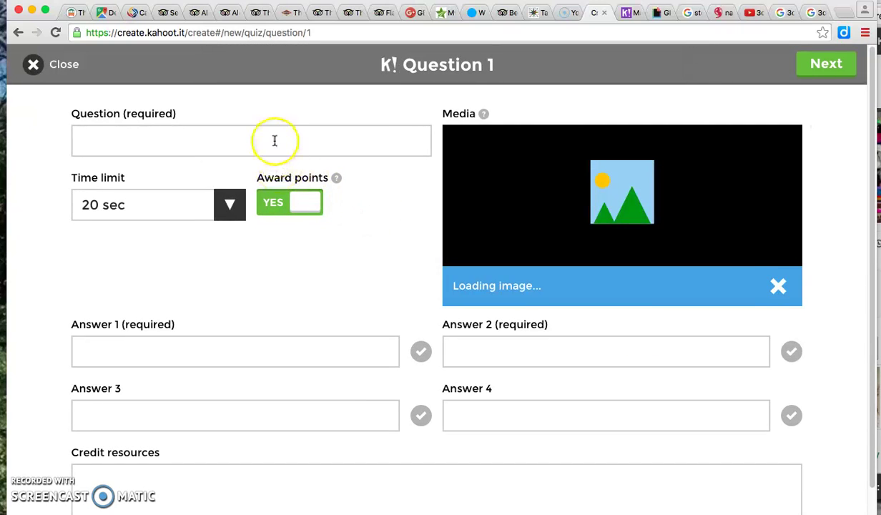
Step: Enter "How many faces does this shape have?" as the text of question 1
left_click(274, 141)
type("How an")
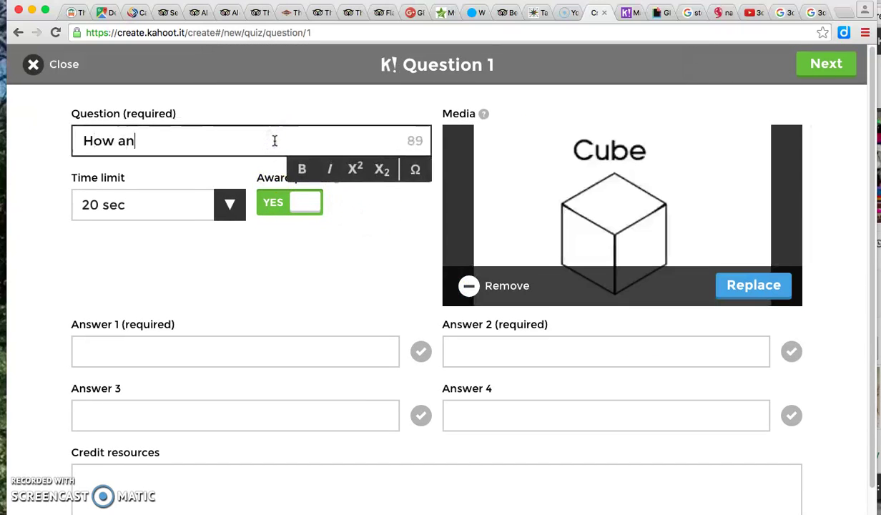
key("BackSpace")
key("BackSpace")
type("many faces")
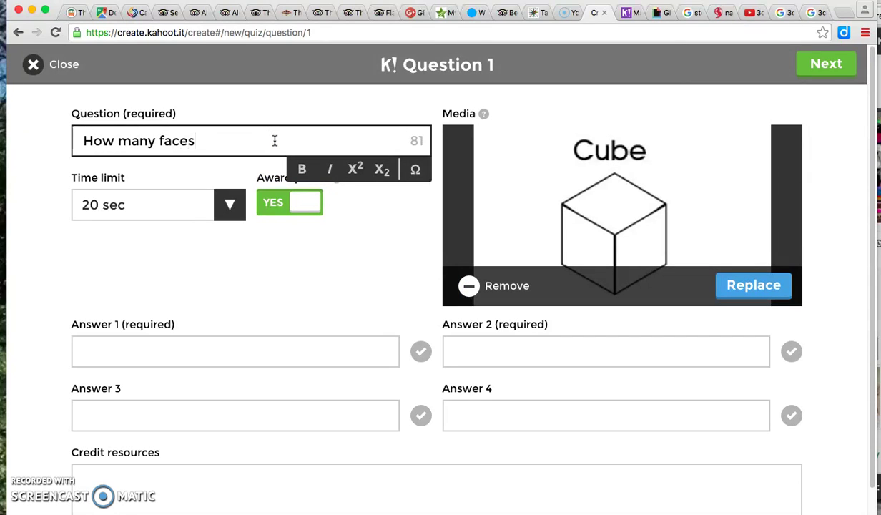
type(" does this shape")
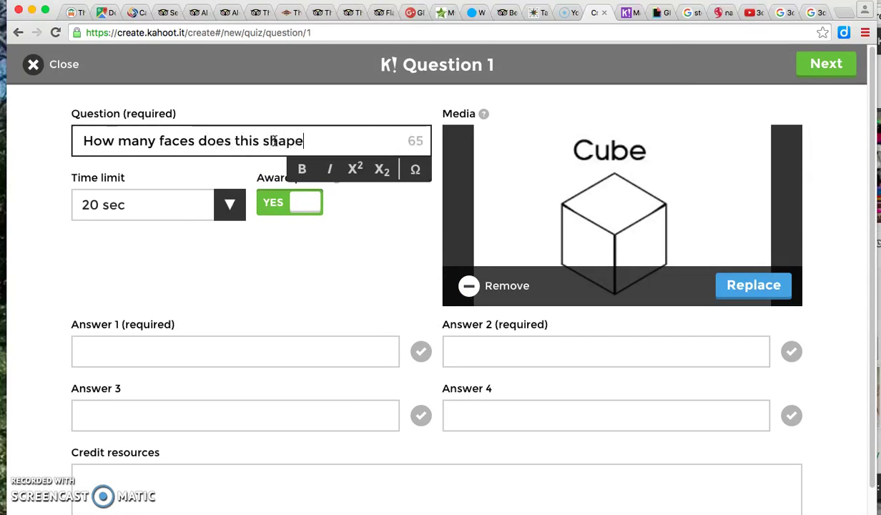
type(" have?")
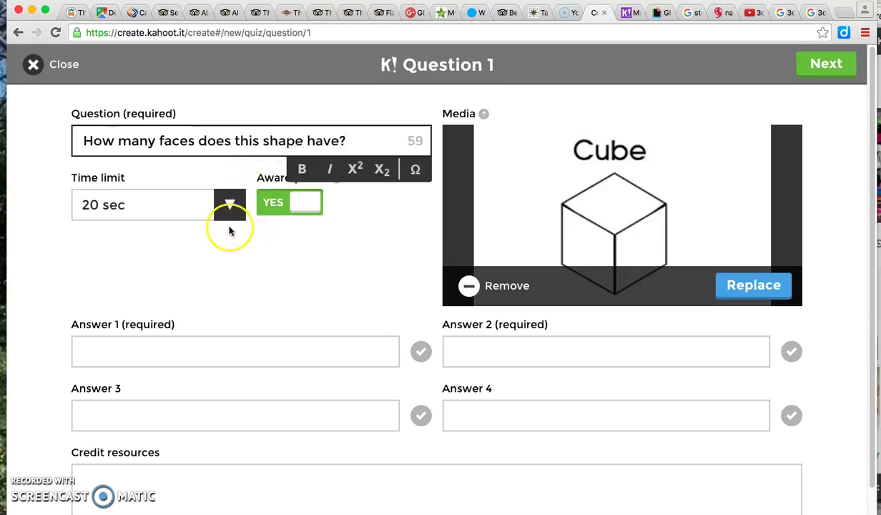
Step: Review the time limit choices for question 1 and keep it at 20 sec
left_click(268, 278)
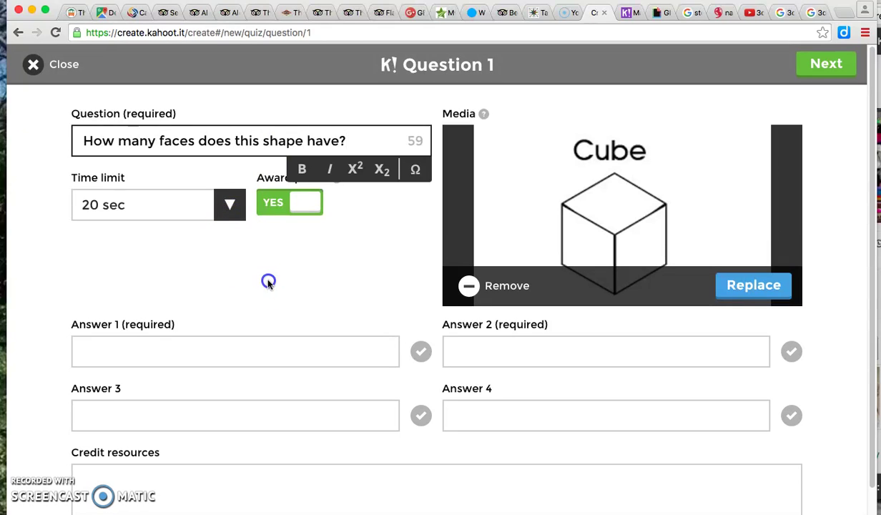
left_click(227, 207)
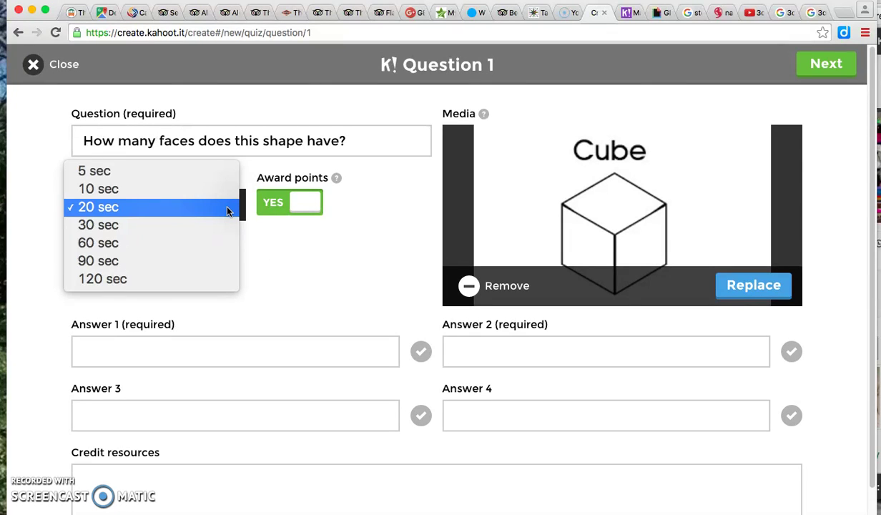
left_click(193, 209)
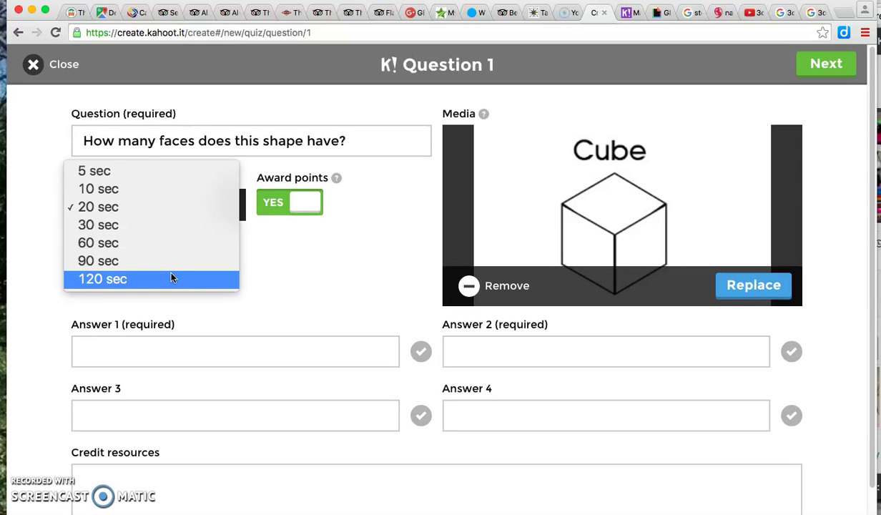
mouse_move(141, 222)
left_mouse_down()
mouse_move(133, 210)
mouse_move(141, 216)
left_mouse_up()
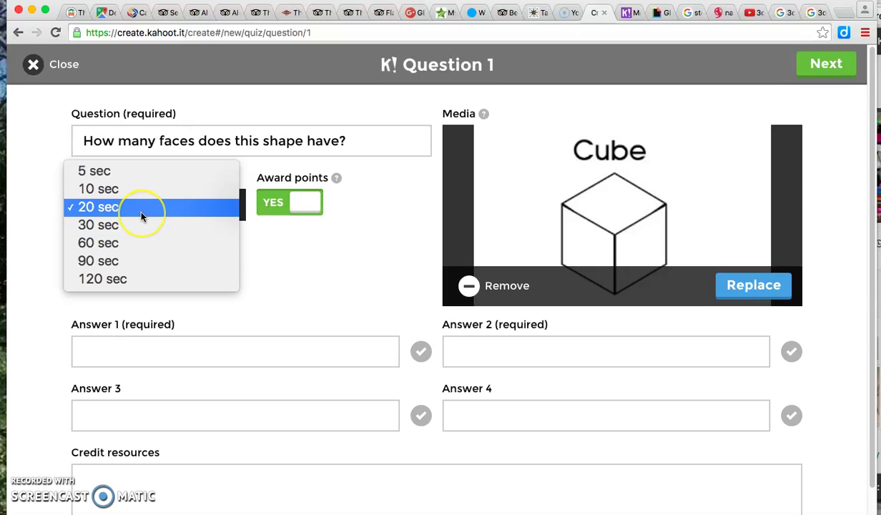
left_click(141, 216)
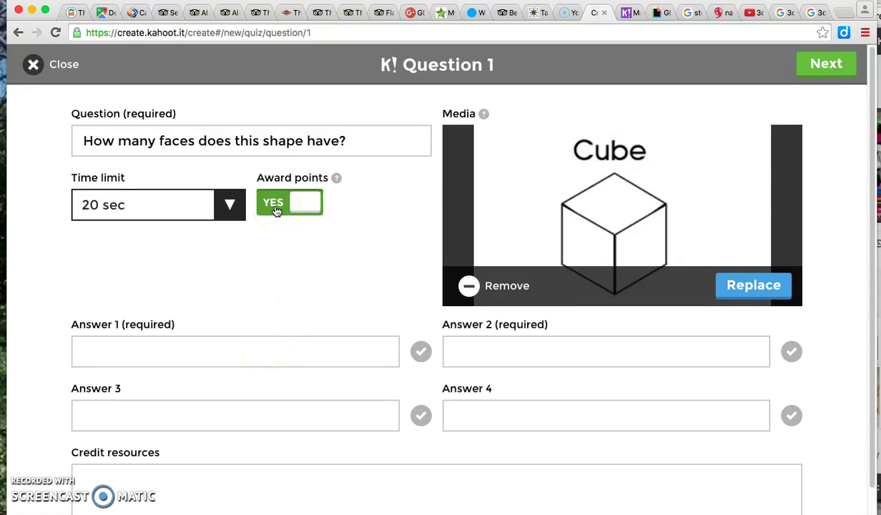
Step: Fill in question 1's four answers in order: "10 faces", "8 faces", "6 faces" and "5 faces"
left_click(294, 342)
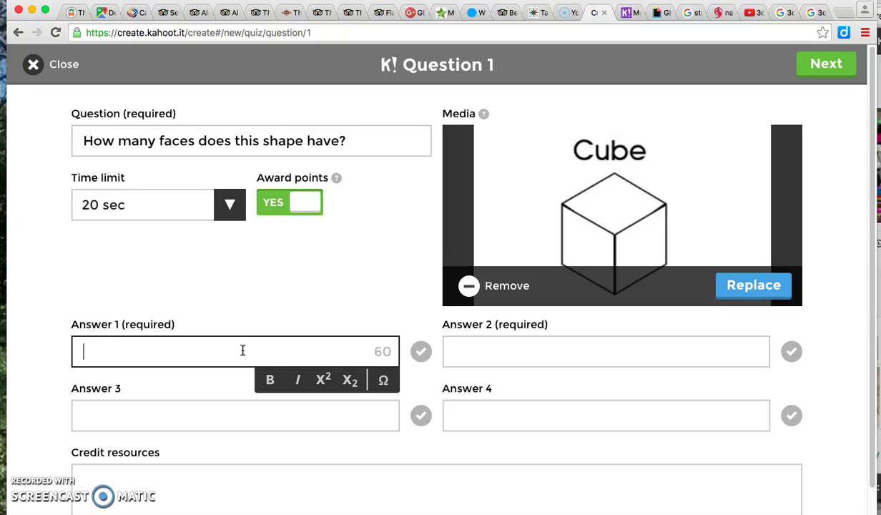
left_click(504, 415)
left_click(326, 353)
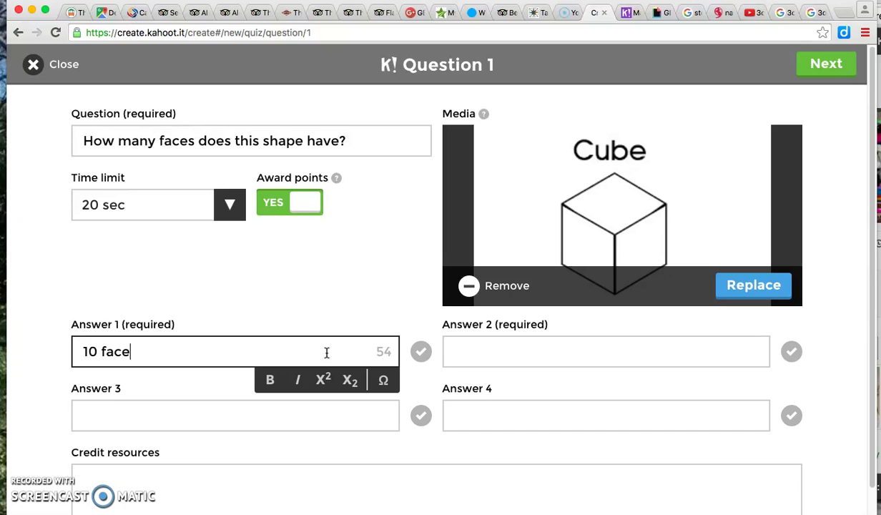
left_click(596, 344)
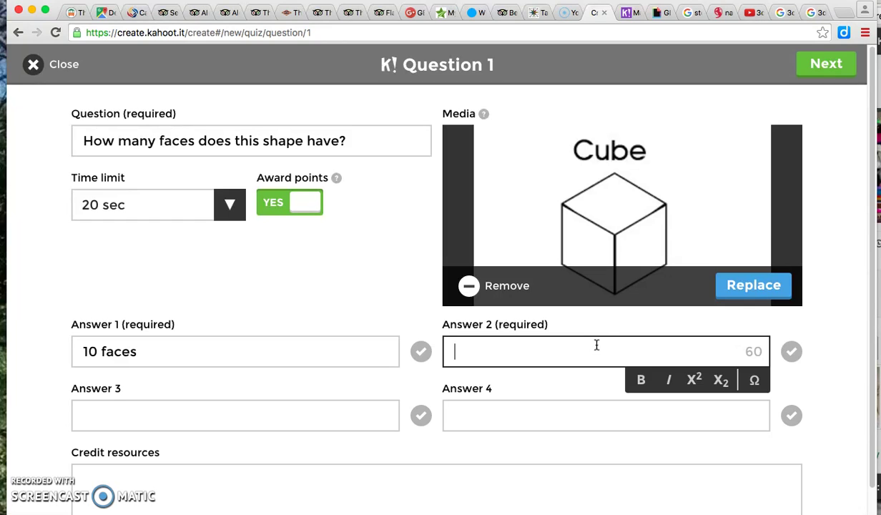
type("8 faces")
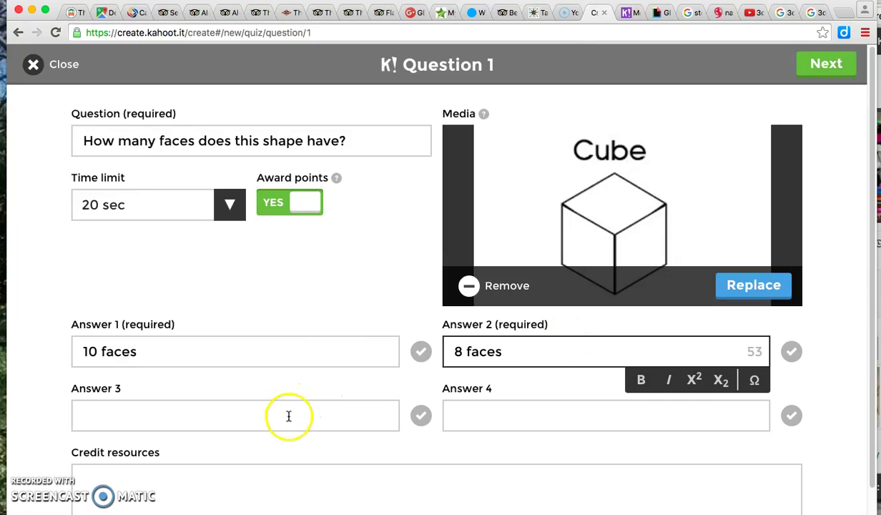
left_click(290, 417)
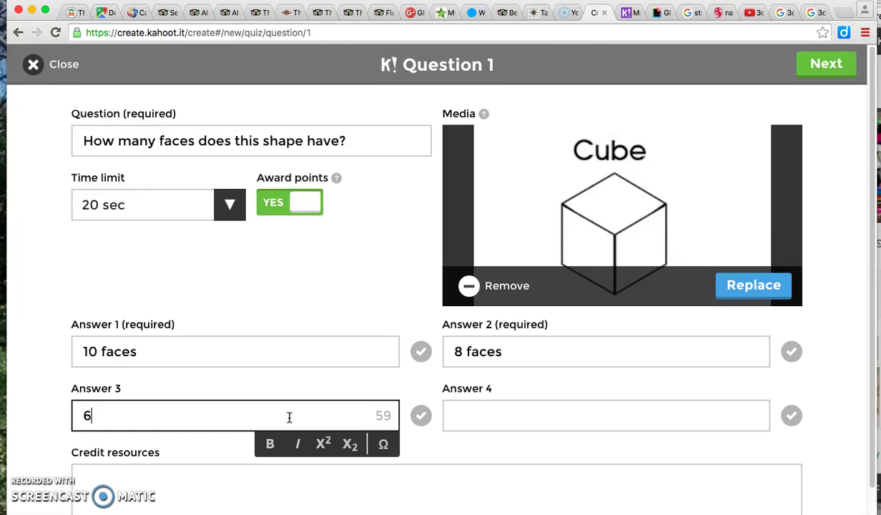
type("6 faces")
left_click(528, 418)
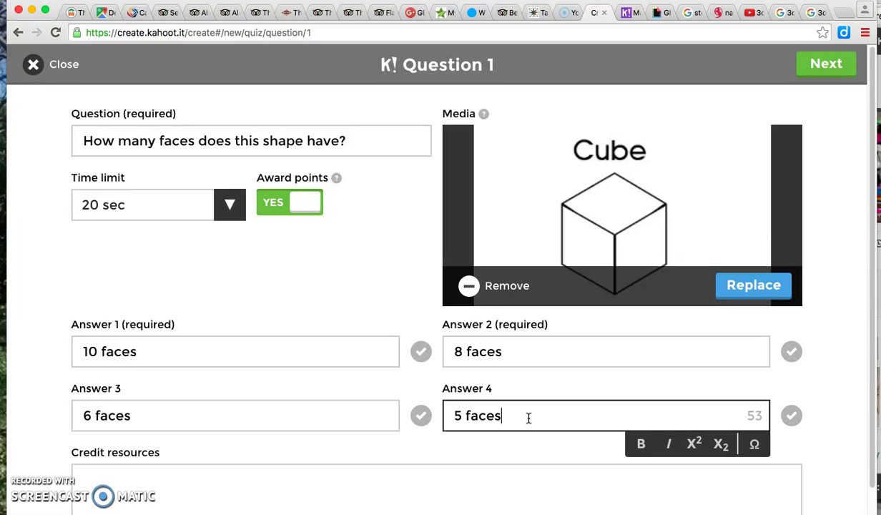
Step: Mark "6 faces" as the correct answer and finish question 1
left_click(421, 416)
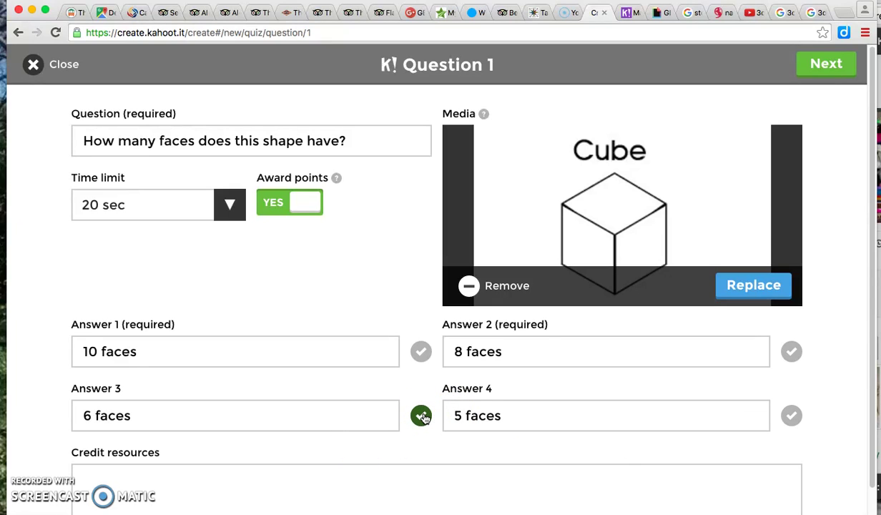
left_click(537, 414)
left_click(828, 66)
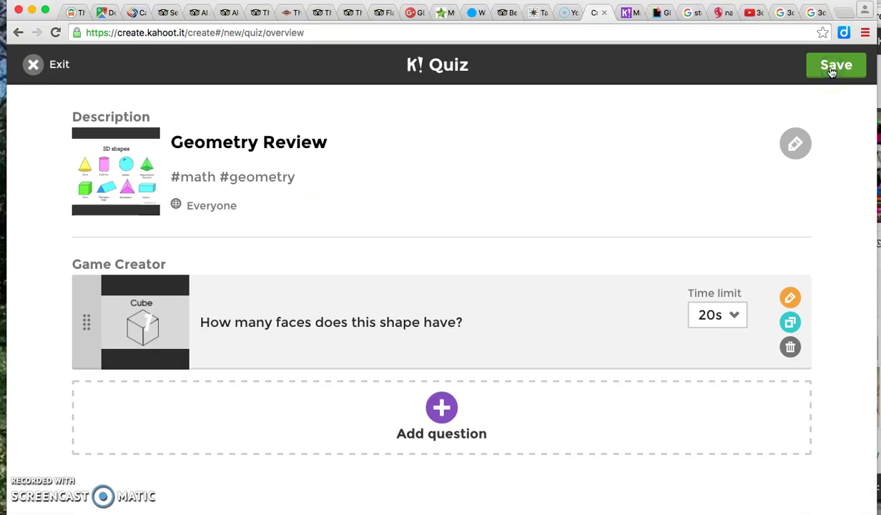
Step: Add a second question with the text "what shape is this?"
left_click(442, 408)
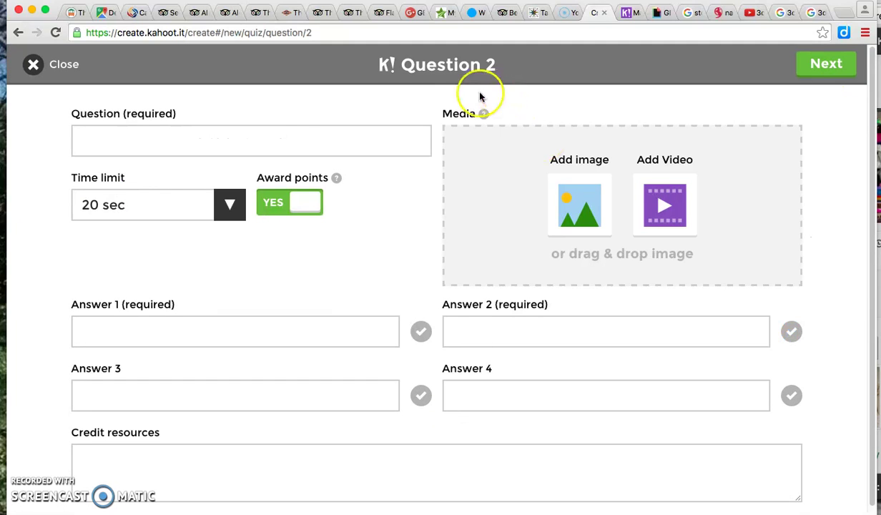
left_click(267, 148)
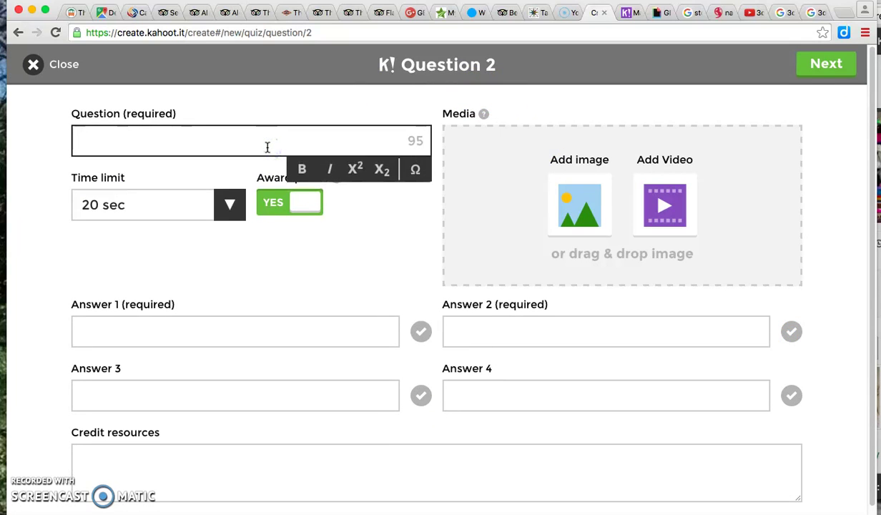
type("what shape is this?")
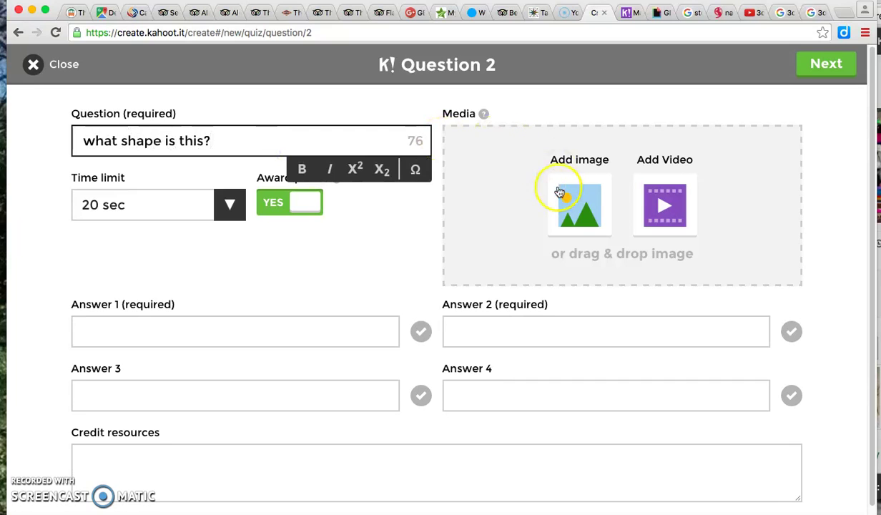
Step: Attach the image "stop sign.png" to question 2, found by searching for "stop"
left_click(574, 198)
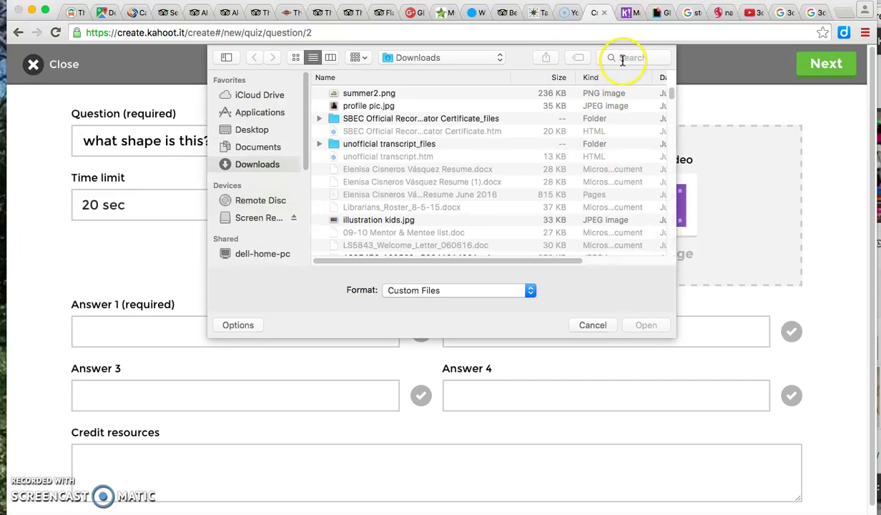
left_click(623, 59)
type("stop")
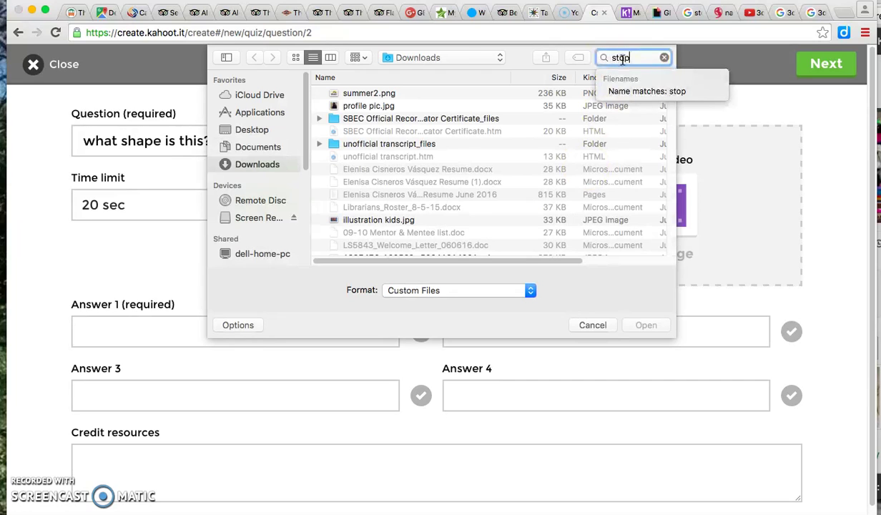
left_click(459, 113)
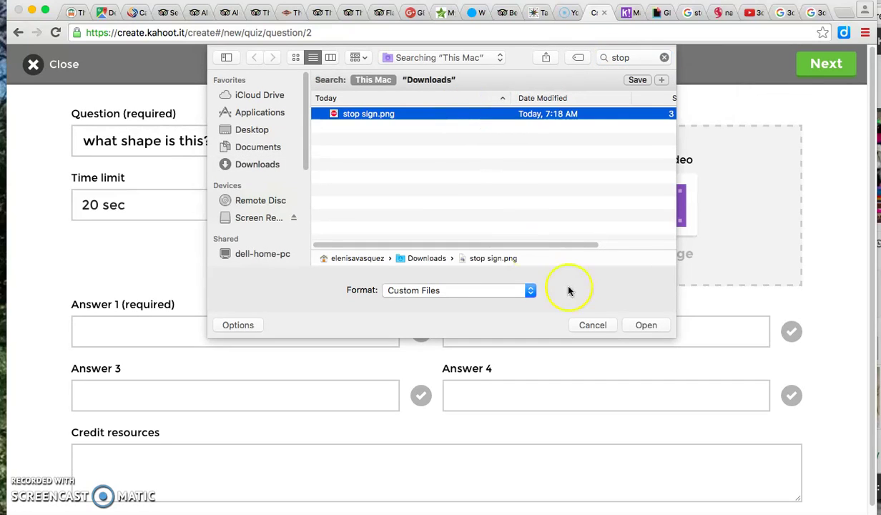
left_click(644, 326)
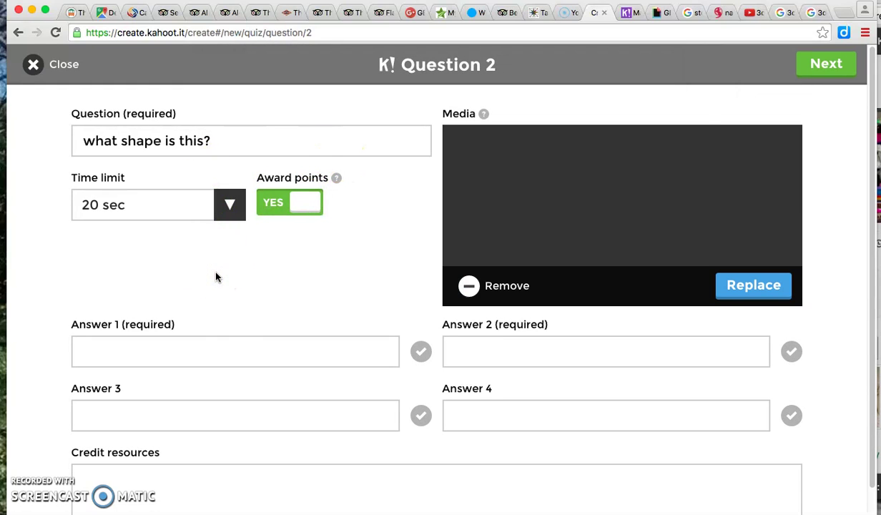
Step: Enter "cube" and "an octogon" as question 2's first two answers, mark the second one correct, and finish the question
left_click(237, 343)
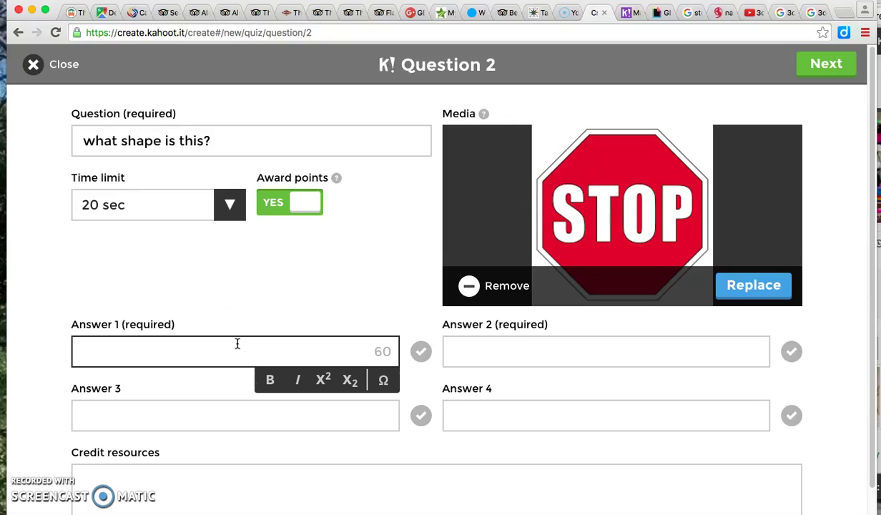
type("cube")
left_click(526, 357)
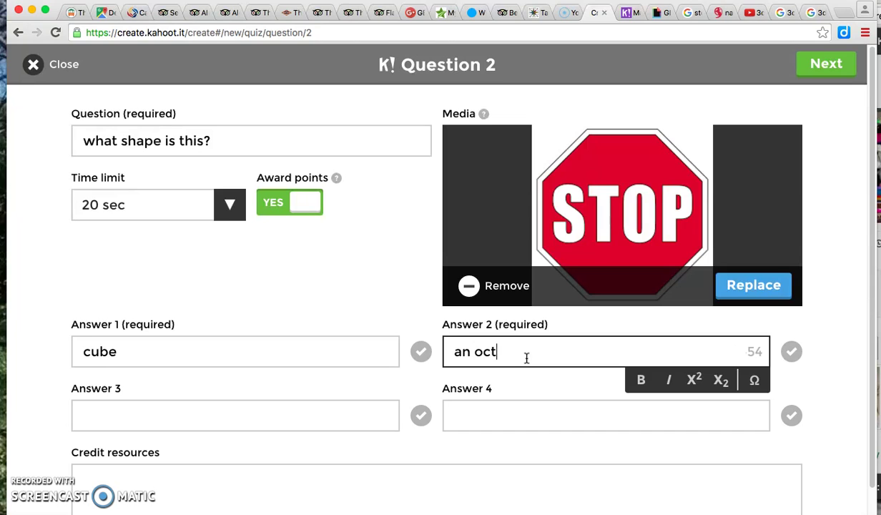
type("an octogon")
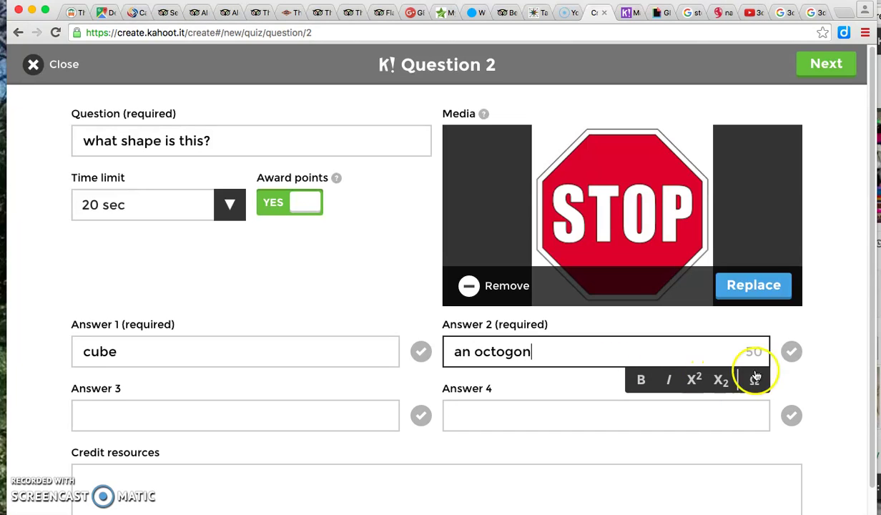
left_click(791, 351)
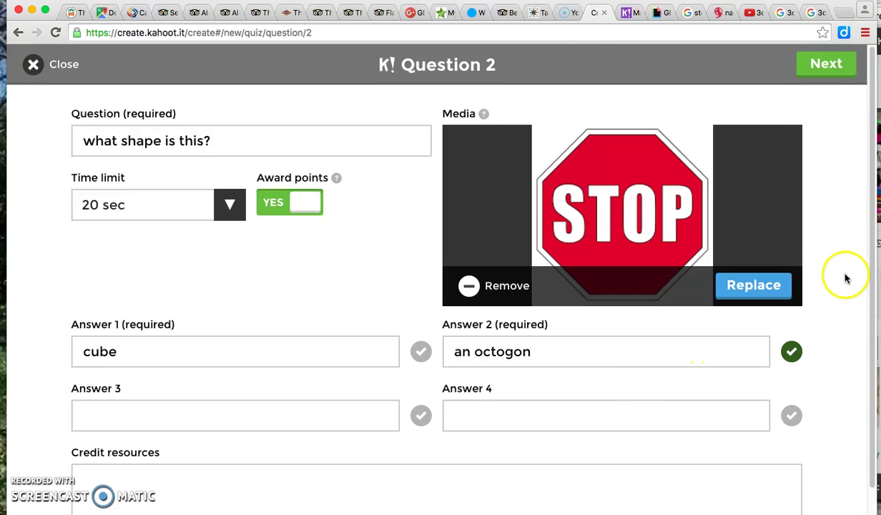
left_click(823, 64)
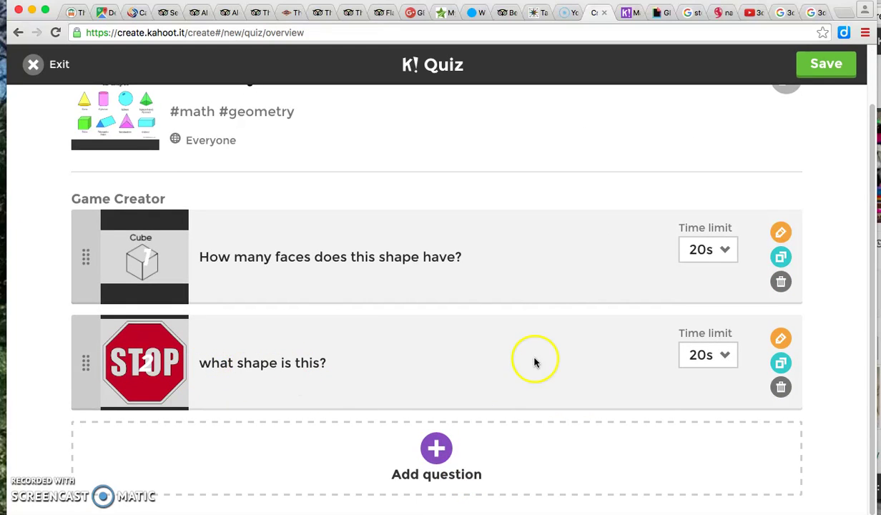
Step: Reopen question 2 and capitalize its first word so the text reads "What shape is this?"
left_click(781, 340)
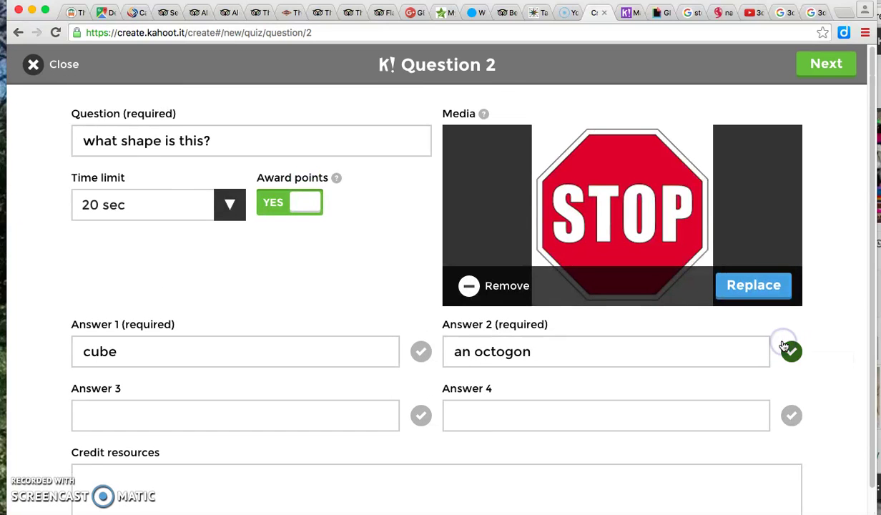
left_click(95, 133)
key("BackSpace")
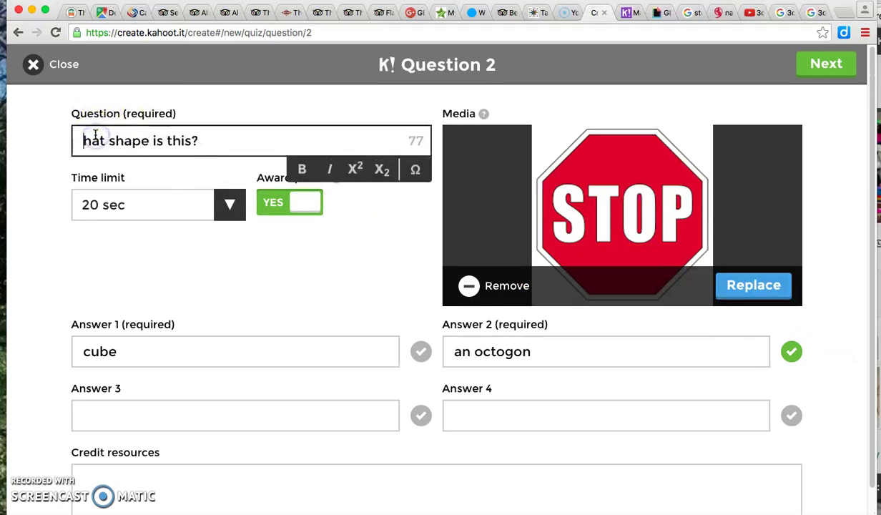
type("W")
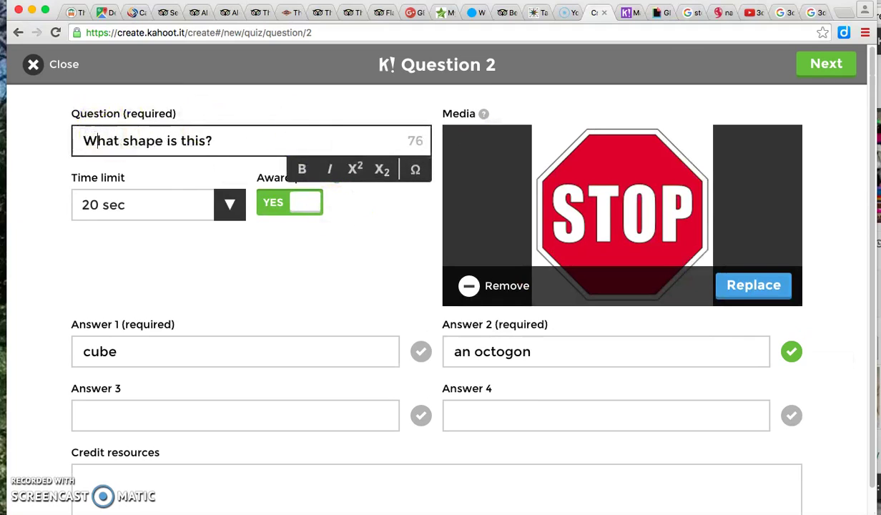
left_click(827, 61)
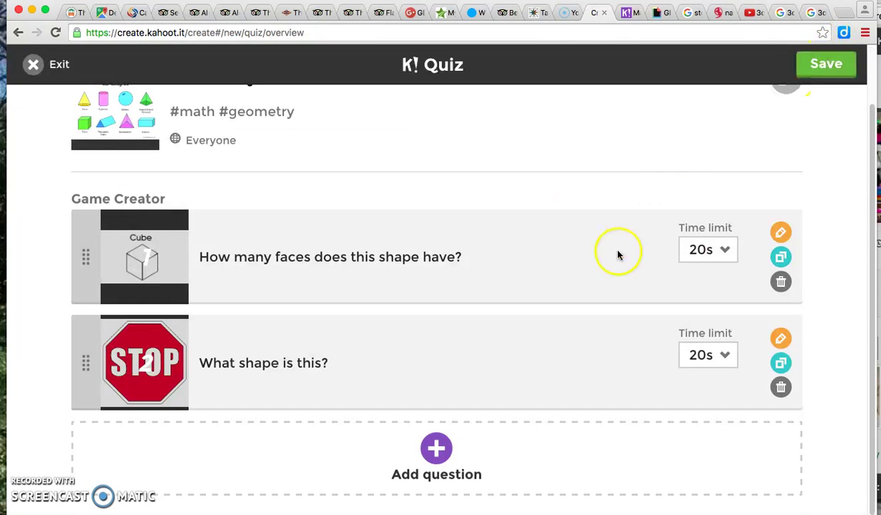
Step: Check the quiz overview and save the Geometry Review quiz
scroll(619, 236, "up", 2)
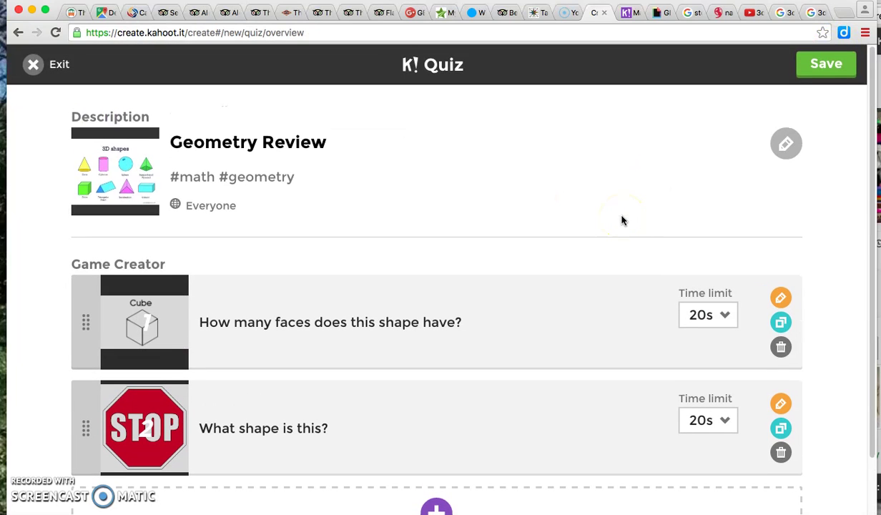
left_click(813, 66)
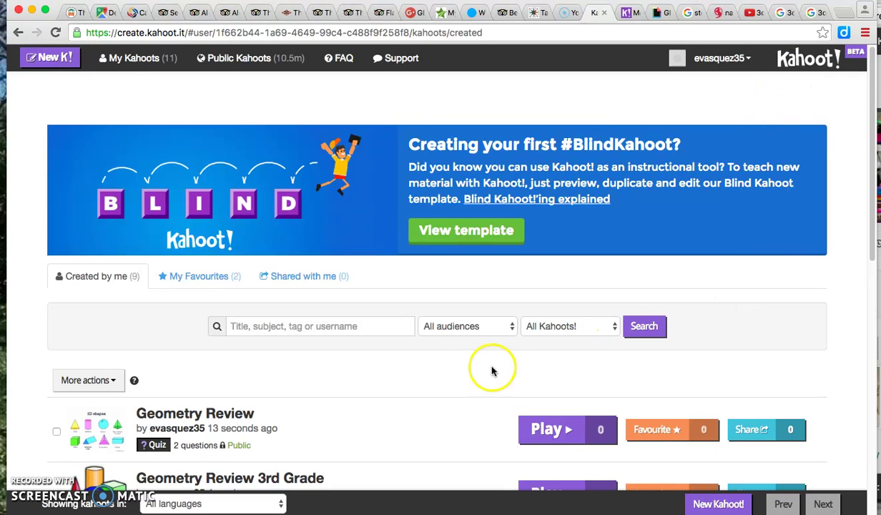
Step: Look through the list of created kahoots and examine the edit, duplicate and delete options for Geometry Review
scroll(431, 411, "down", 2)
scroll(431, 413, "down", 5)
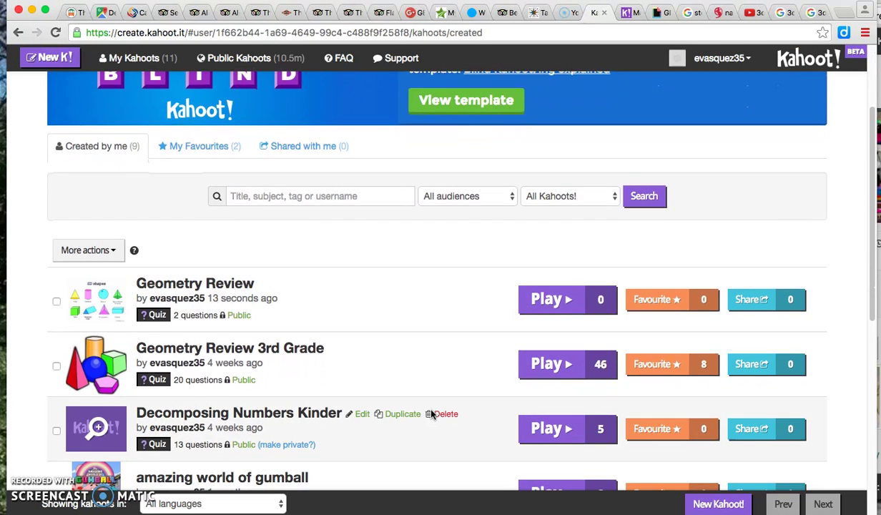
scroll(431, 413, "down", 2)
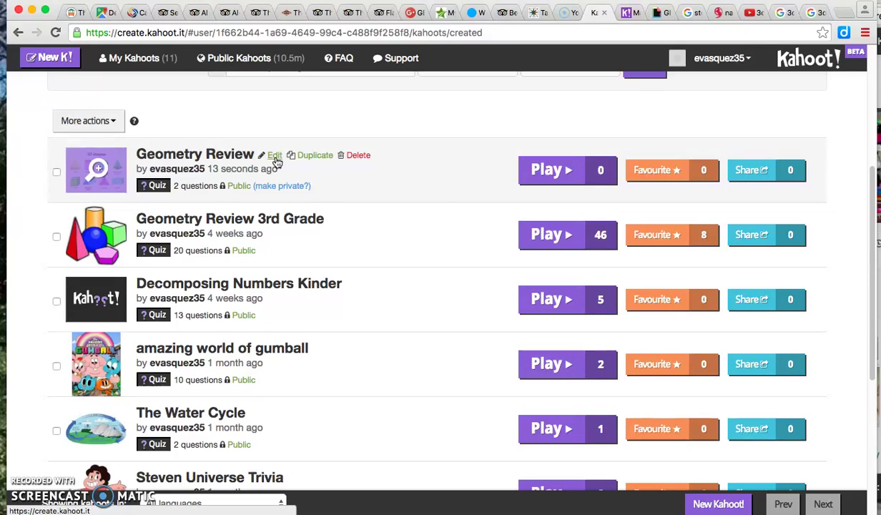
left_click(304, 157)
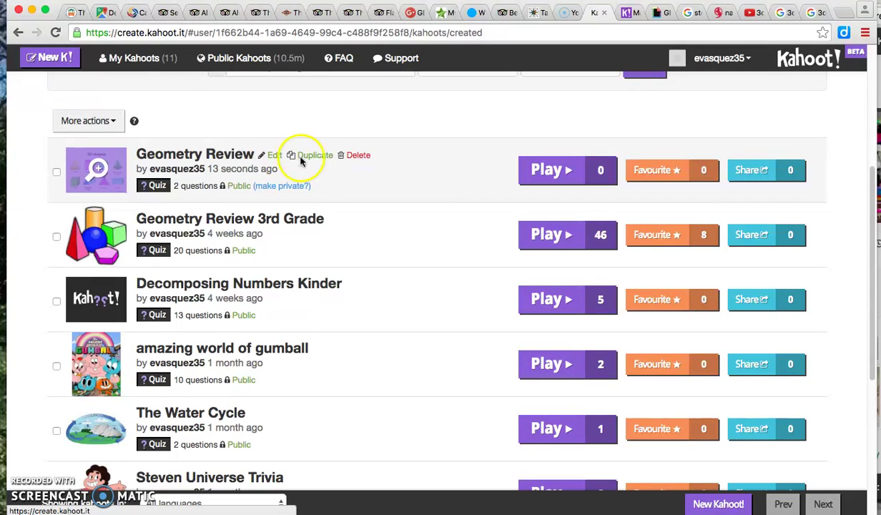
left_click(360, 158)
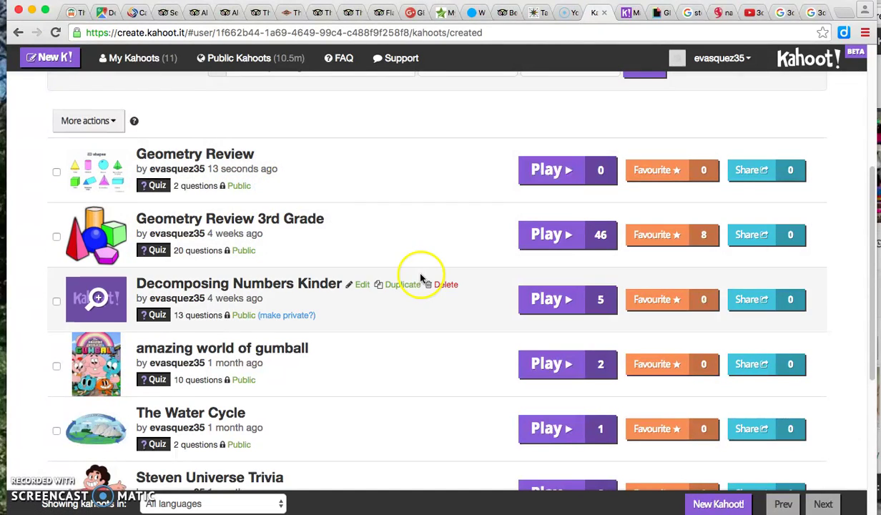
Step: Look over the remaining created kahoots and open the collection of public kahoots
scroll(421, 400, "down", 4)
scroll(422, 400, "down", 4)
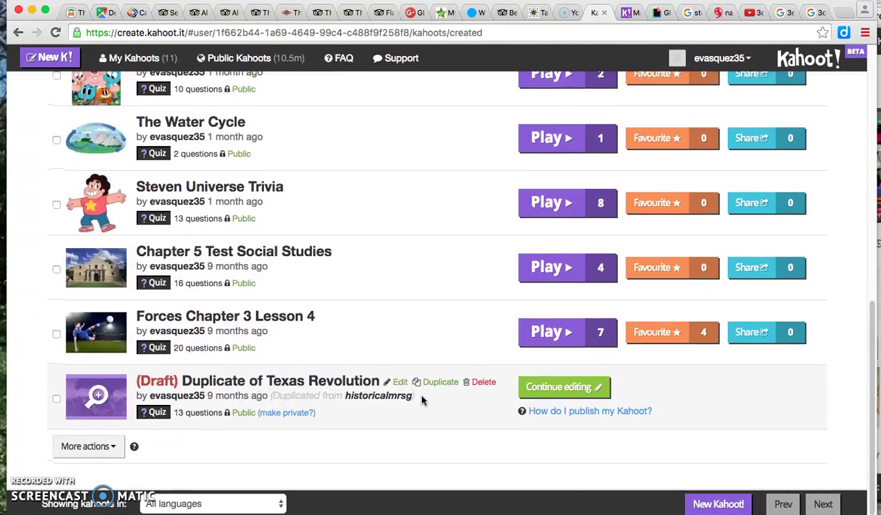
scroll(421, 264, "up", 2)
scroll(427, 265, "up", 10)
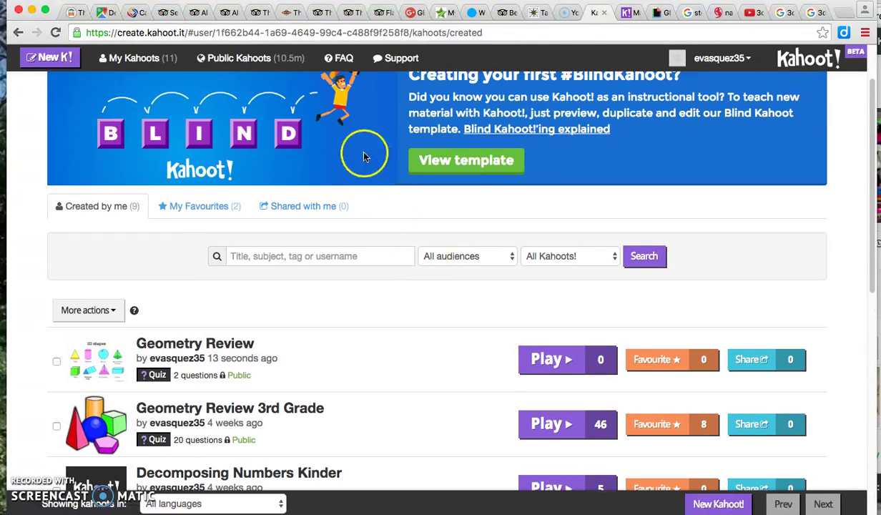
scroll(349, 146, "up", 2)
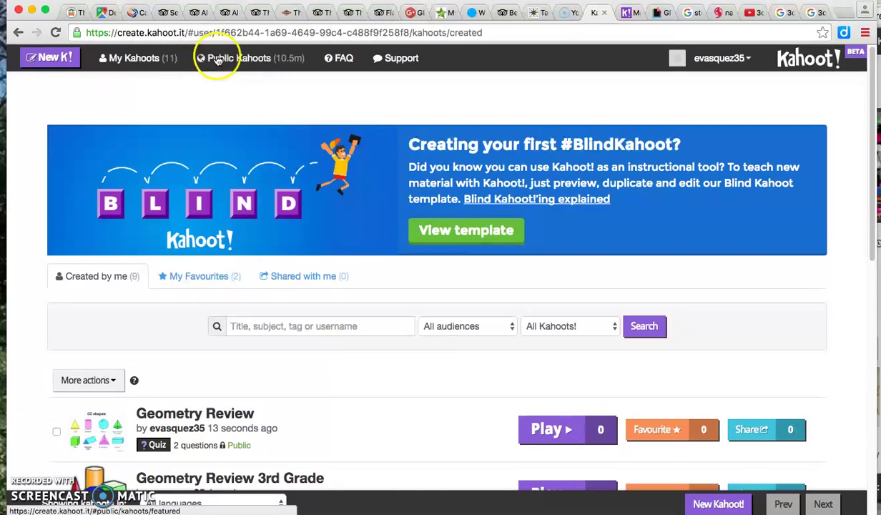
left_click(242, 60)
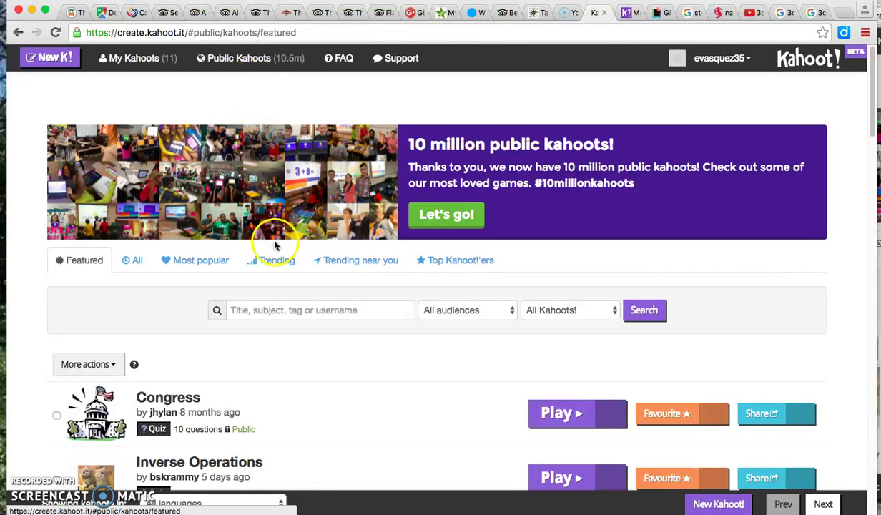
Step: Enter "math geometry" as the search term for the public kahoots
left_click(278, 310)
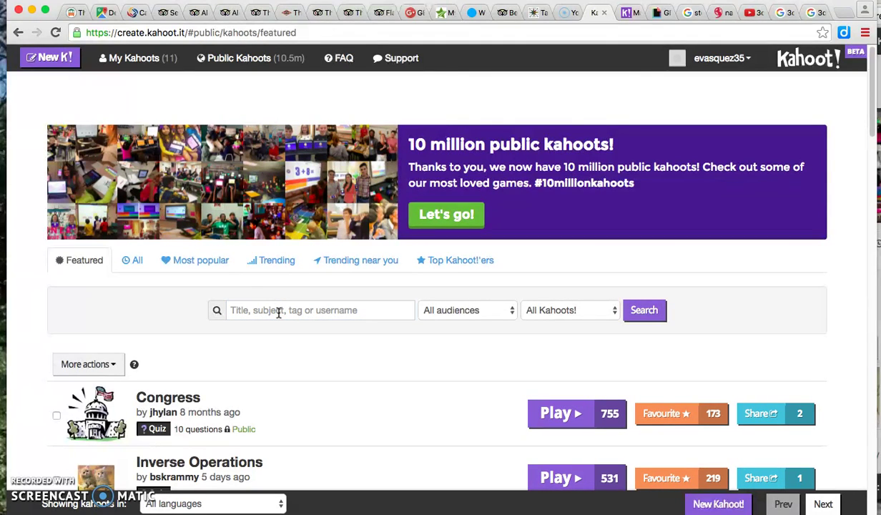
left_click(278, 310)
type("m")
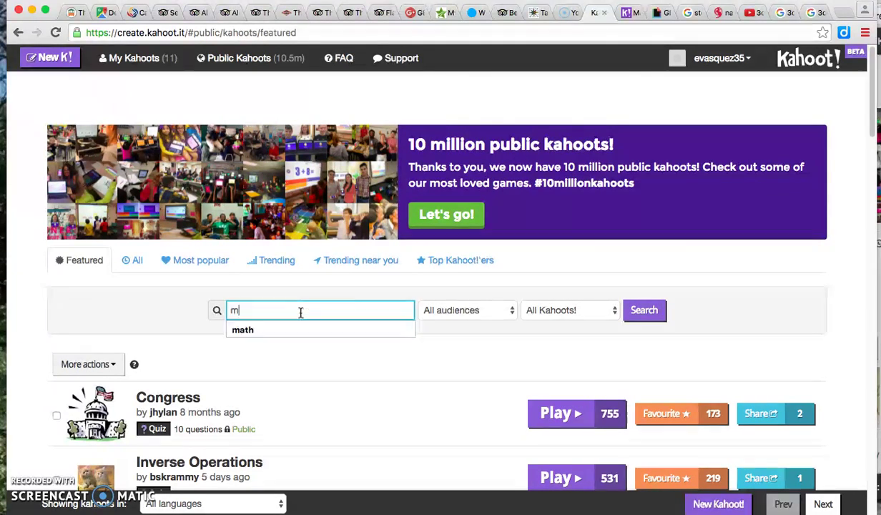
type("ath geometry")
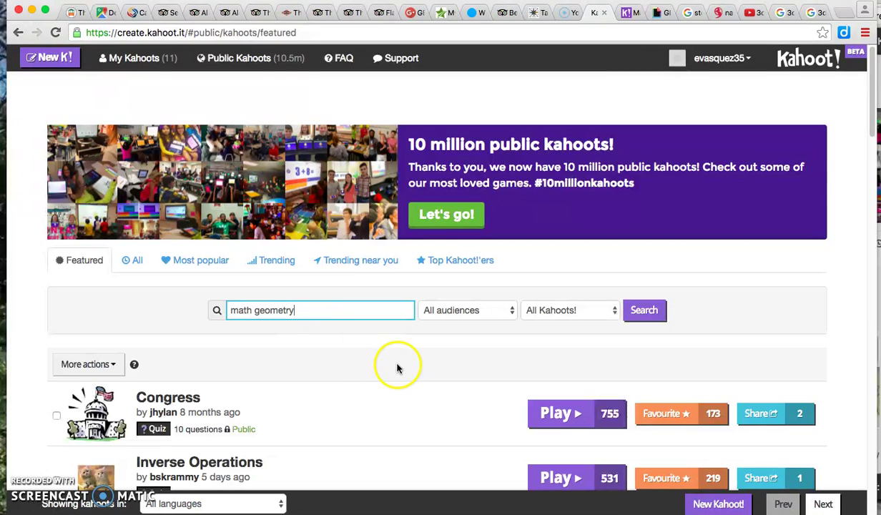
Step: Restrict the search to the School audience and the Quiz type, and run it
left_click(506, 313)
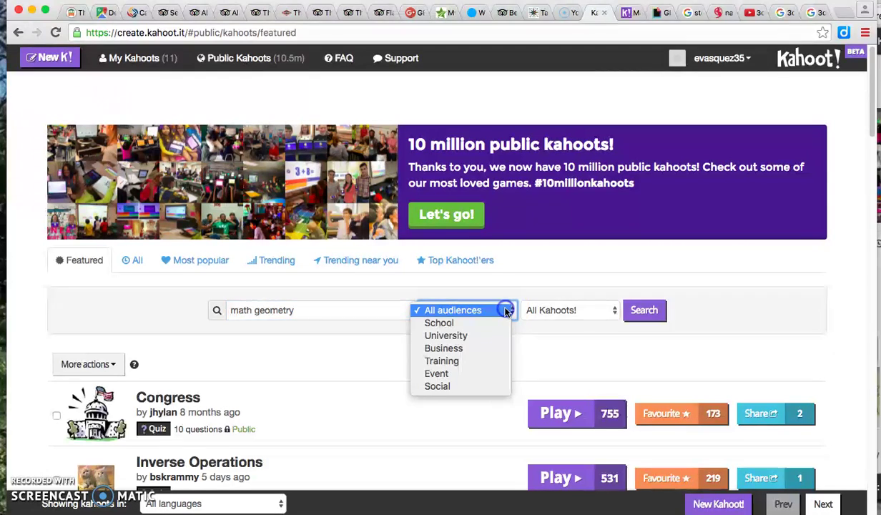
left_click(453, 323)
left_click(559, 314)
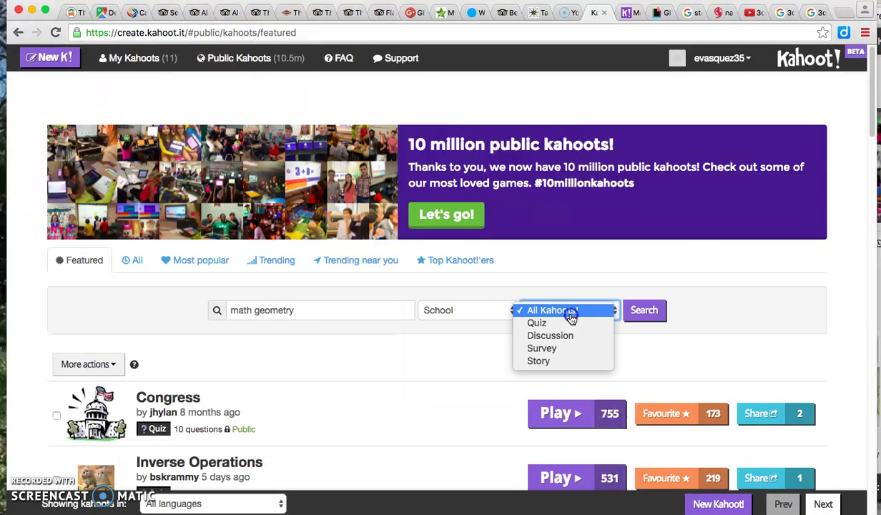
left_click(569, 315)
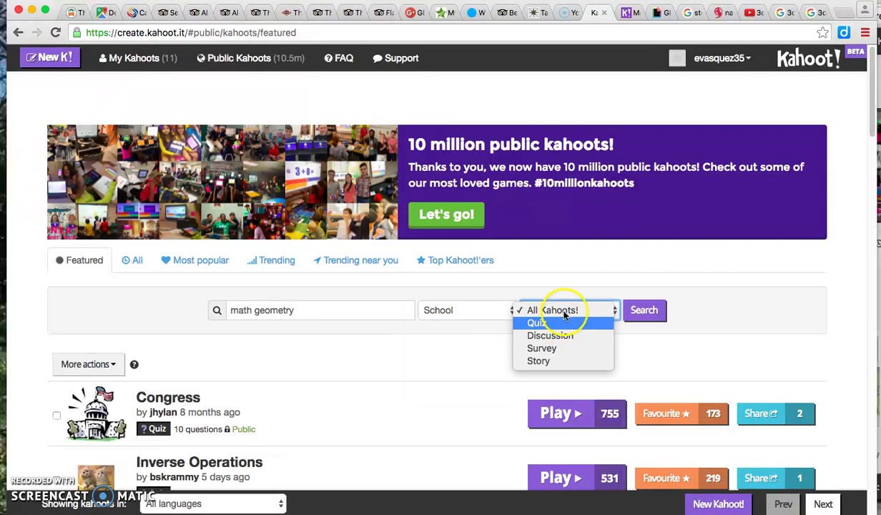
left_click(531, 322)
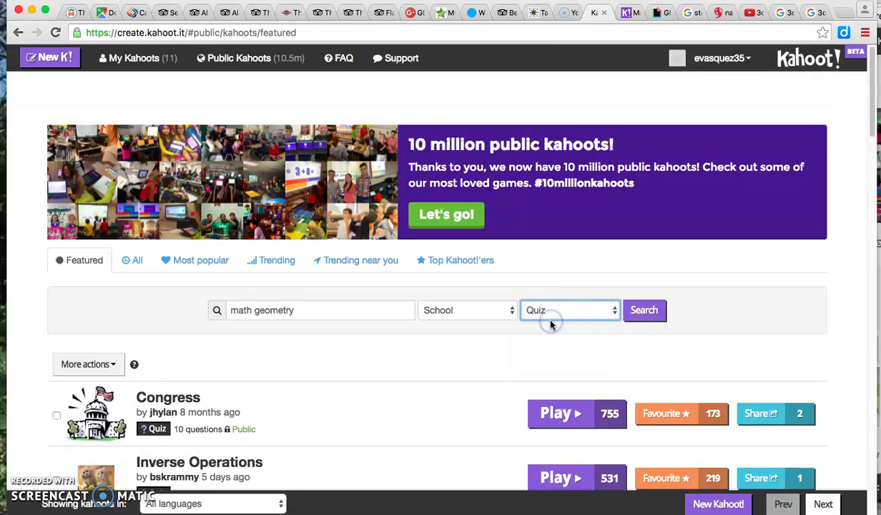
left_click(643, 312)
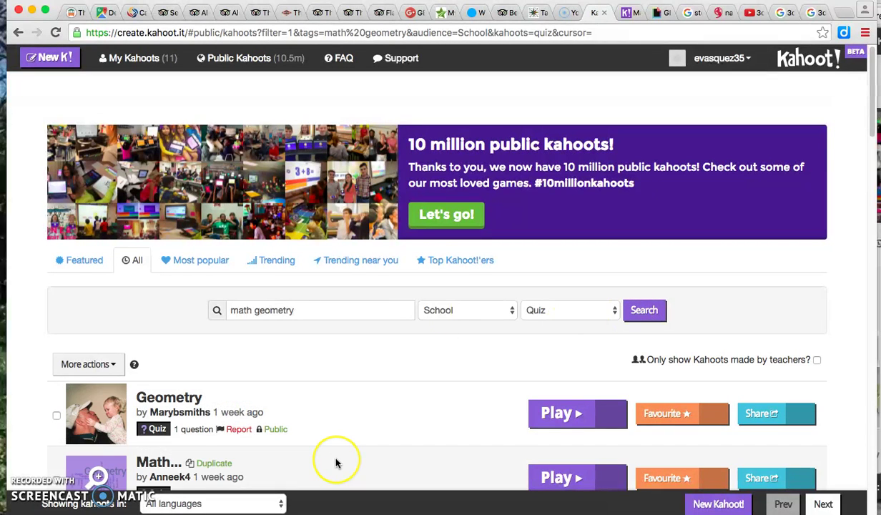
Step: Look through the public geometry quizzes found, examining their titles, question counts and available options
scroll(323, 440, "down", 1)
scroll(336, 463, "down", 5)
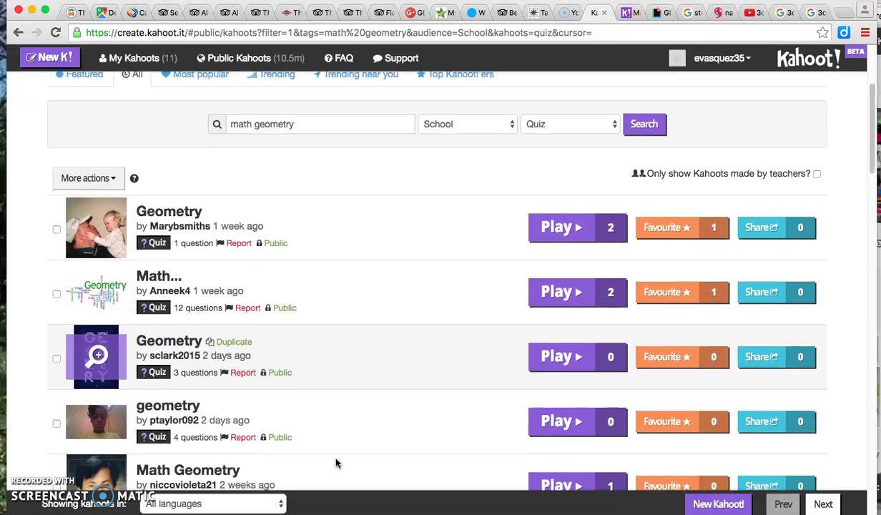
scroll(336, 463, "down", 2)
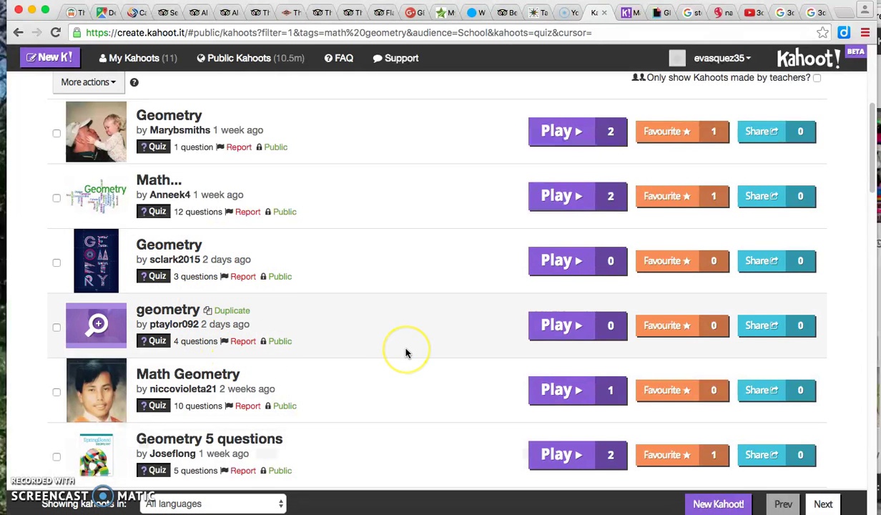
scroll(406, 351, "down", 1)
scroll(405, 352, "up", 3)
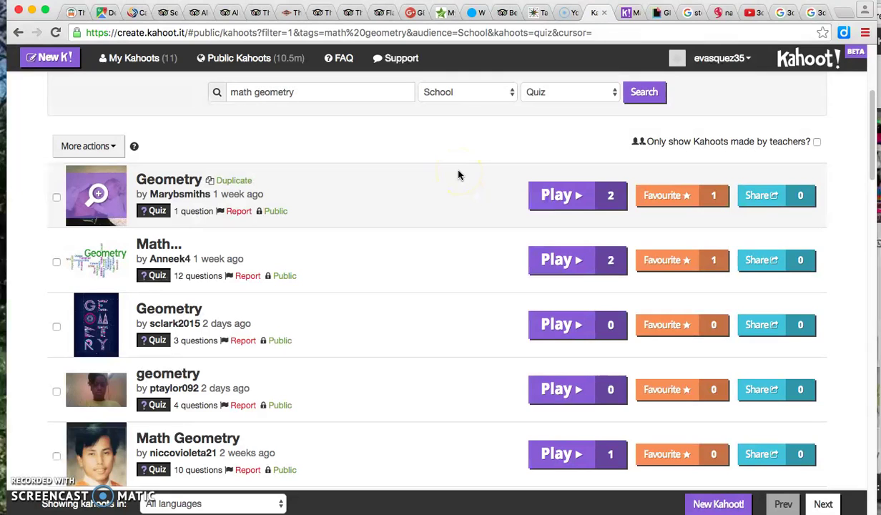
scroll(458, 174, "up", 5)
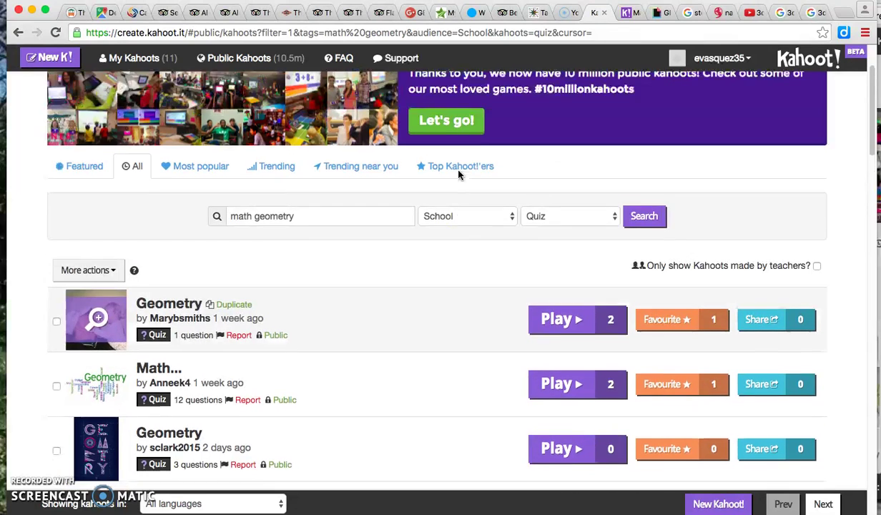